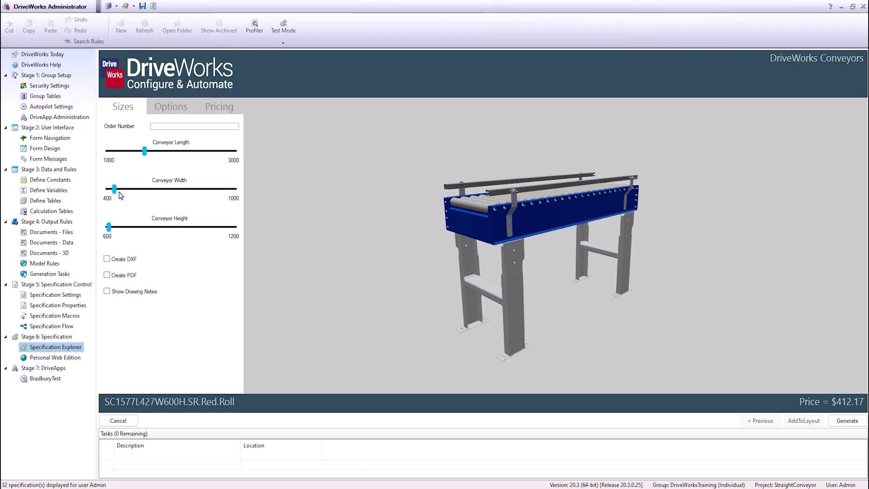
Set conveyor width to about 567 and height to about 731, choose the second bed type, and set 120VAC power
{"action": "left_click_drag", "start_coordinate": [115, 189], "coordinate": [144, 189]}
{"action": "left_click_drag", "start_coordinate": [110, 227], "coordinate": [137, 227]}
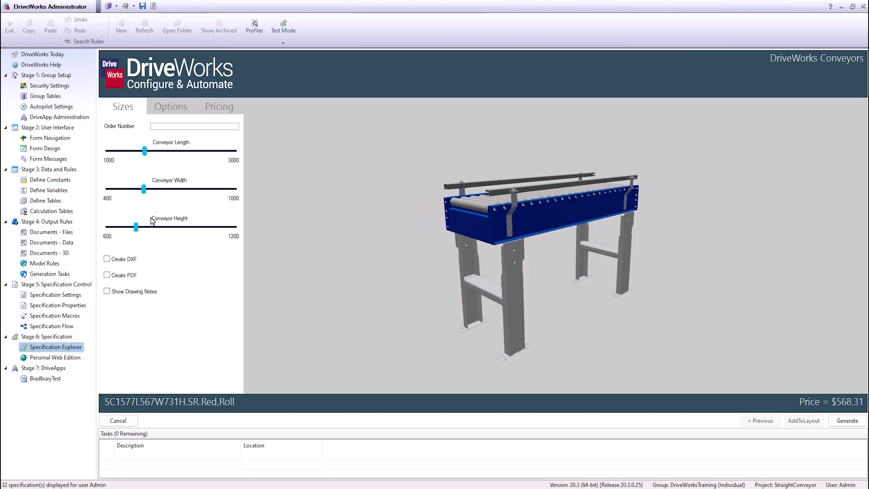
{"action": "left_click", "coordinate": [168, 109]}
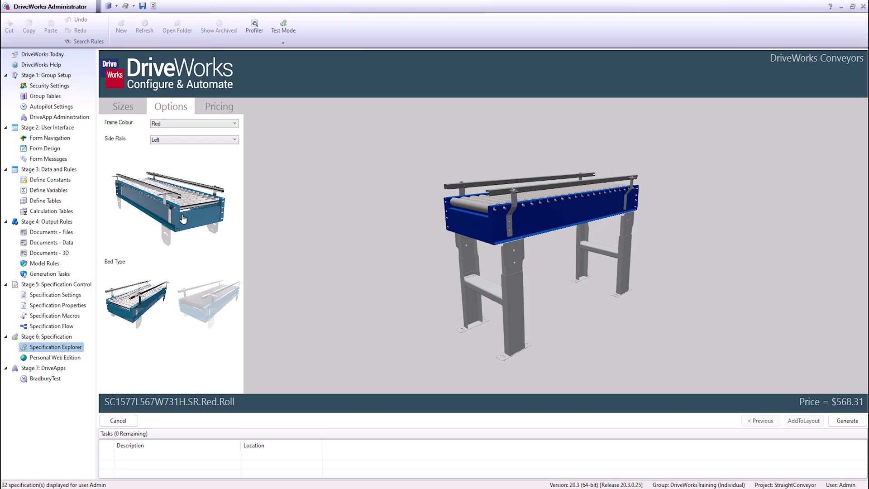
{"action": "left_click", "coordinate": [208, 299]}
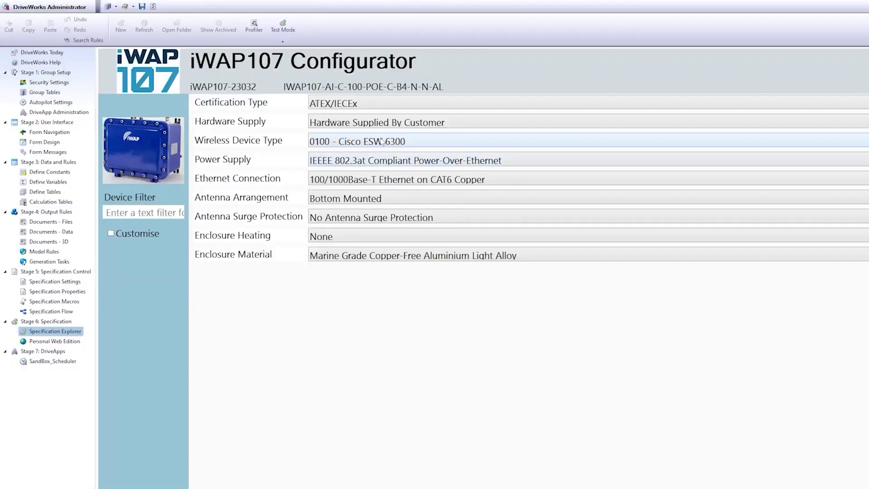
{"action": "left_click", "coordinate": [385, 161]}
{"action": "left_click", "coordinate": [369, 188]}
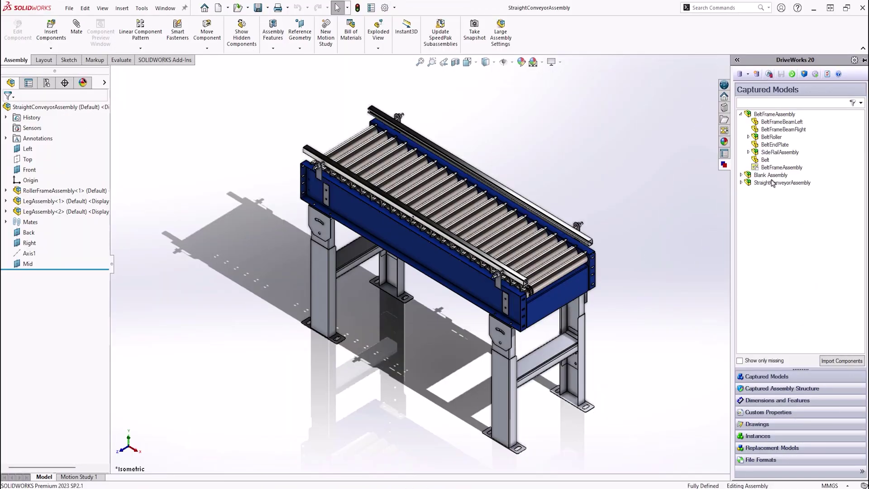
Under StraightConveyorAssembly's captured models, open RollerFrameAssembly, then LegAssembly
{"action": "left_click", "coordinate": [742, 184]}
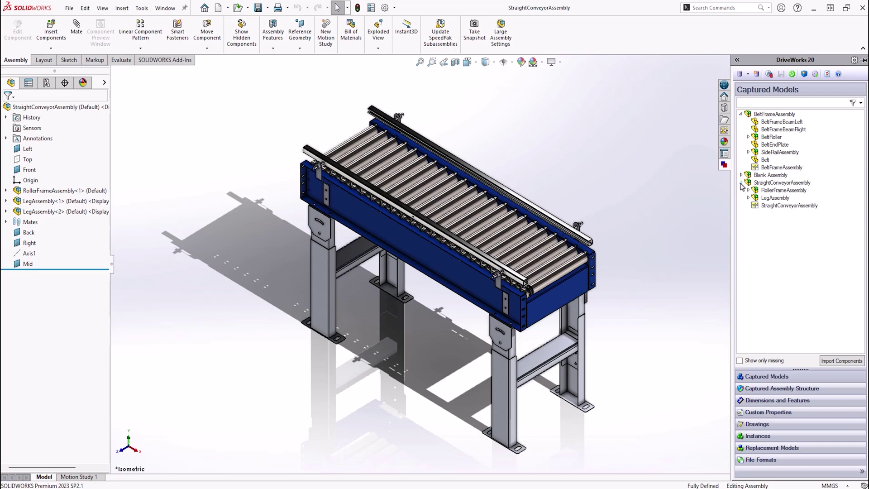
{"action": "left_click", "coordinate": [774, 190]}
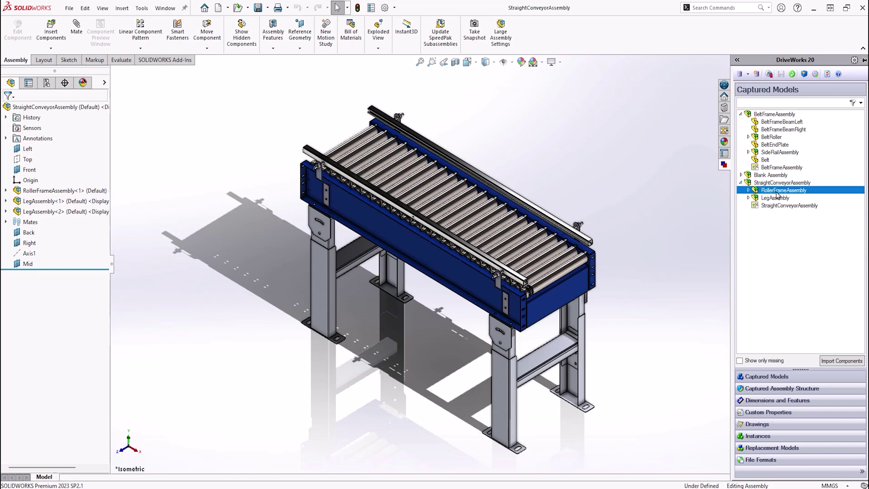
{"action": "double_click", "coordinate": [777, 191]}
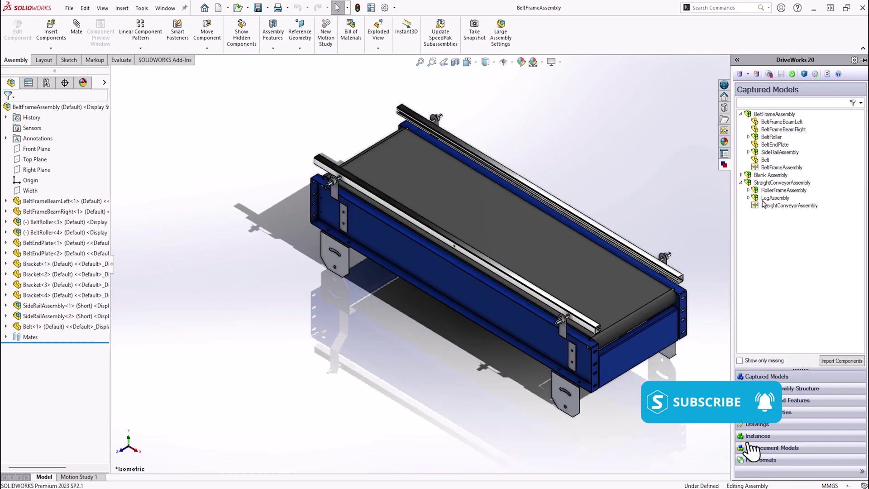
{"action": "left_click", "coordinate": [773, 197]}
{"action": "double_click", "coordinate": [773, 198]}
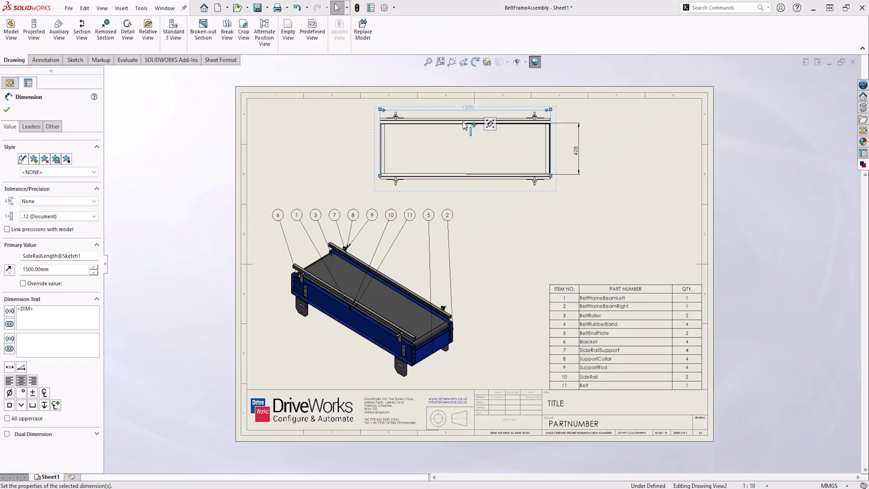
Drag the aligned item-balloon row slightly down on the belt frame drawing, then clear the selection
{"action": "left_click", "coordinate": [278, 217]}
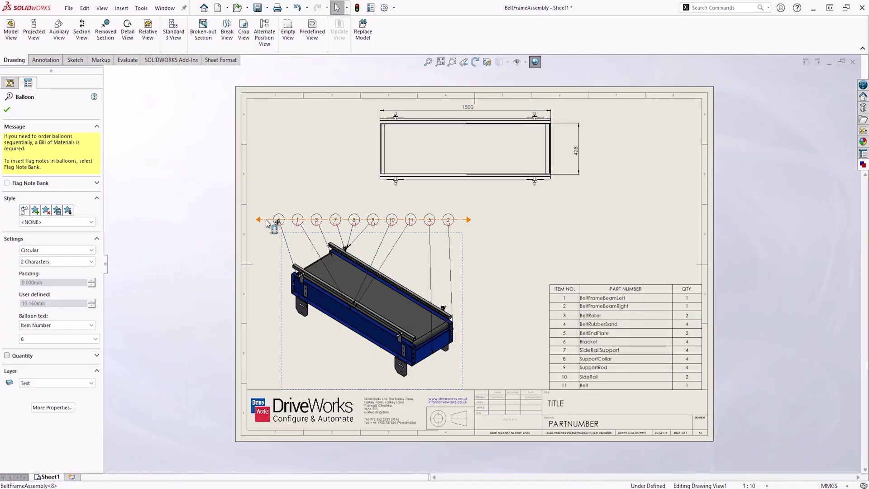
{"action": "left_click_drag", "start_coordinate": [268, 224], "coordinate": [267, 227]}
{"action": "key", "text": "Escape"}
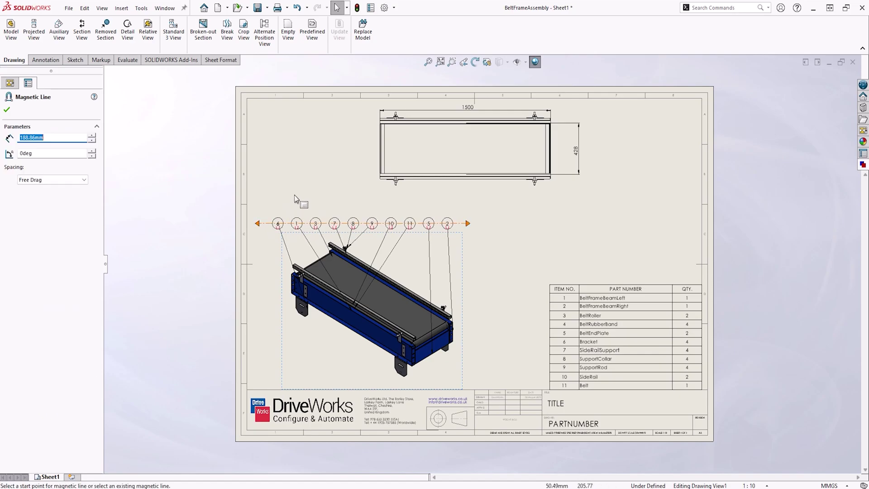
{"action": "key", "text": "Escape"}
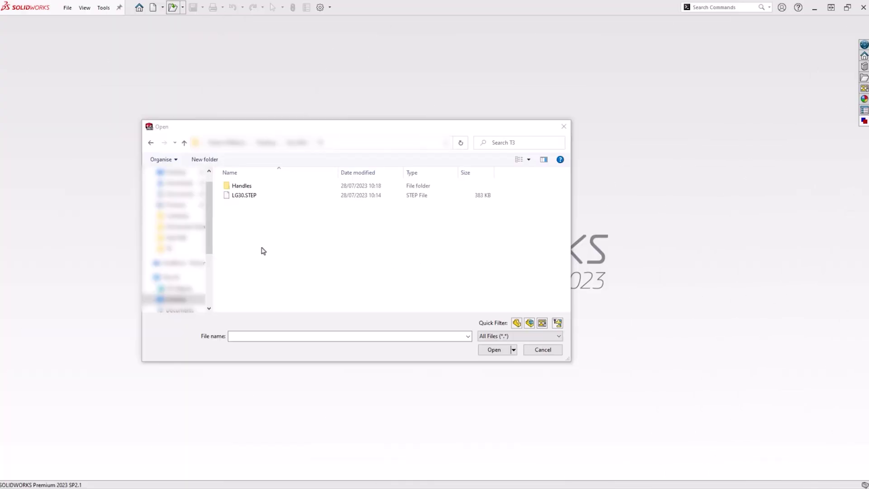
Open LG30.STEP and accept running Import Diagnostics on it
{"action": "left_click", "coordinate": [255, 200]}
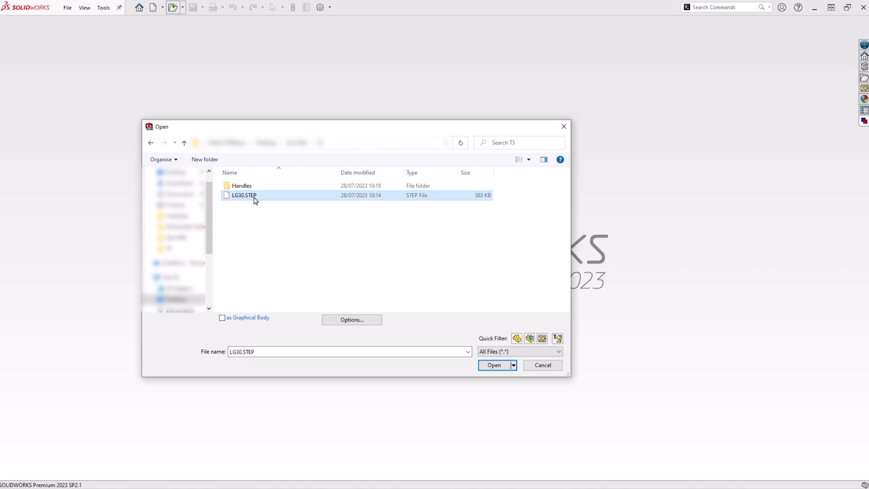
{"action": "left_click", "coordinate": [494, 365]}
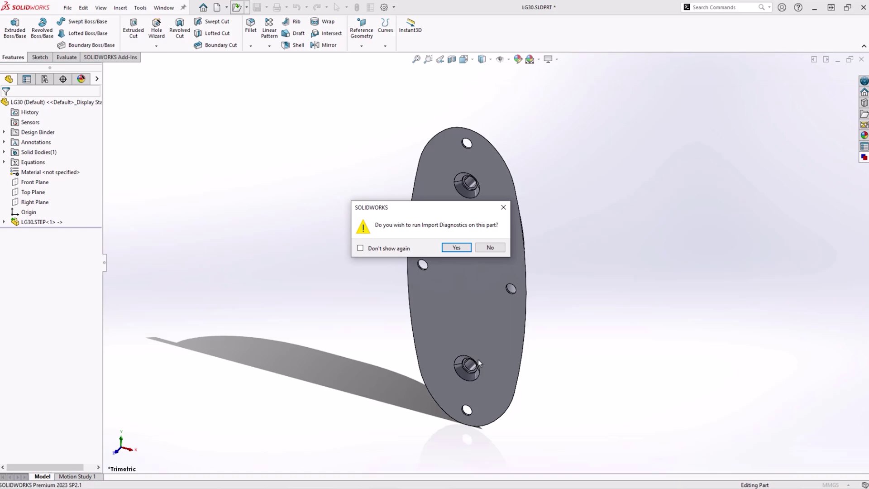
{"action": "left_click", "coordinate": [456, 247]}
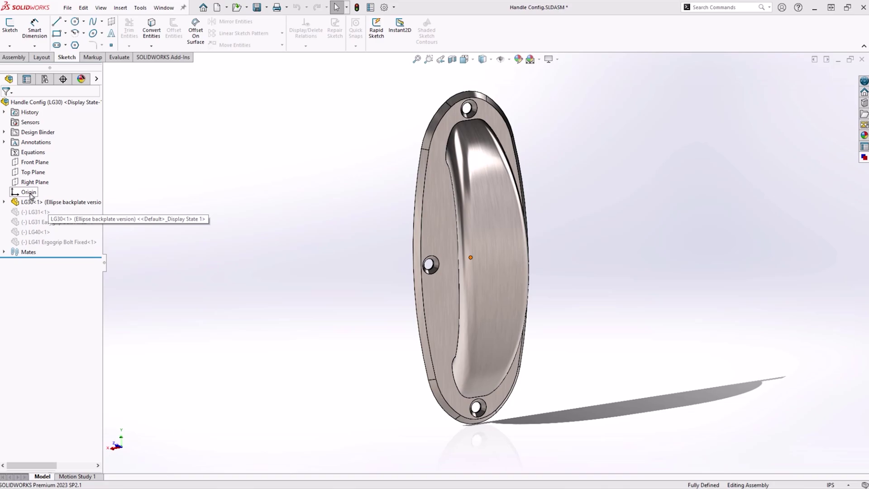
Activate the LG31 Easygrip Bolt Fixed, LG31 and LG40 configurations in turn, ending on LG41
{"action": "left_click", "coordinate": [45, 79]}
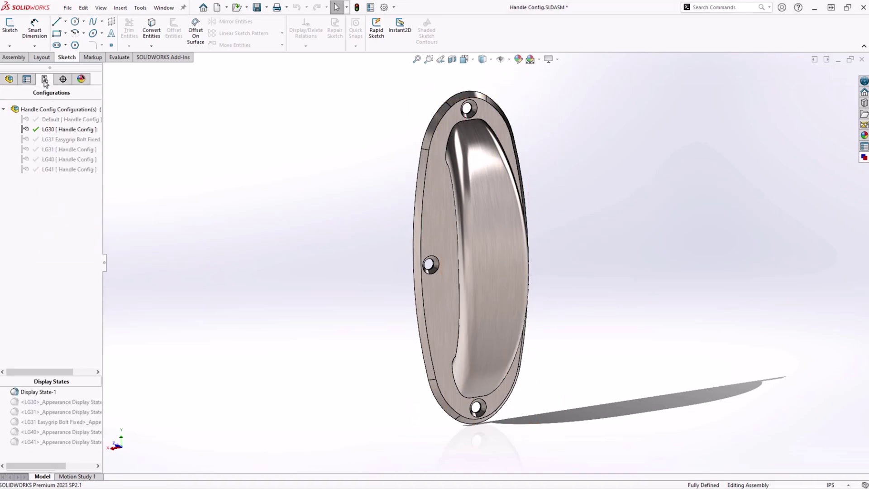
{"action": "double_click", "coordinate": [82, 138]}
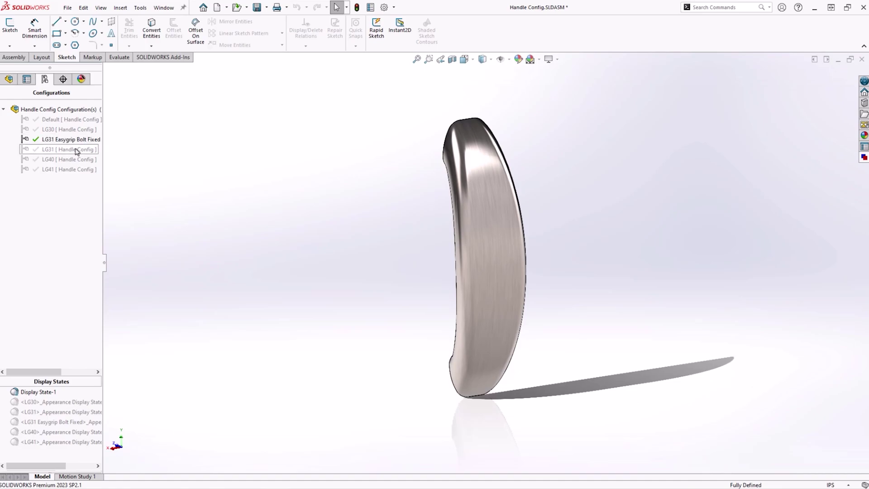
{"action": "double_click", "coordinate": [68, 148]}
{"action": "left_click", "coordinate": [72, 168]}
{"action": "double_click", "coordinate": [72, 160]}
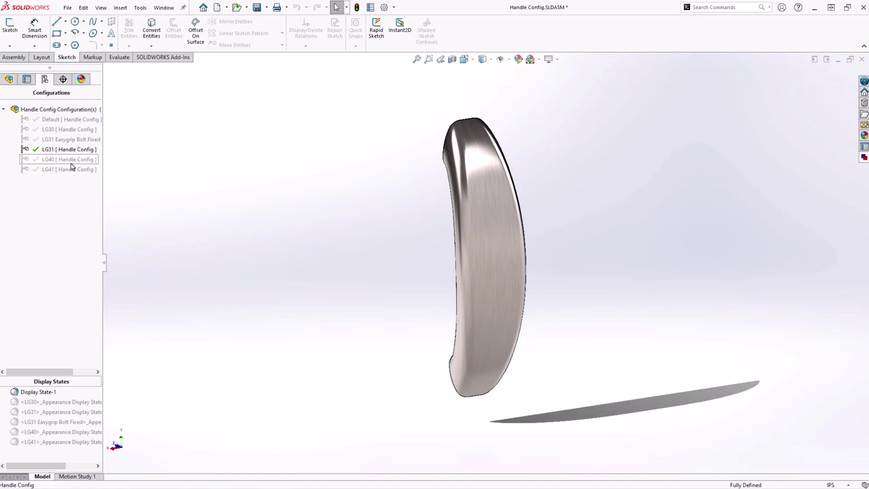
{"action": "left_click", "coordinate": [73, 169]}
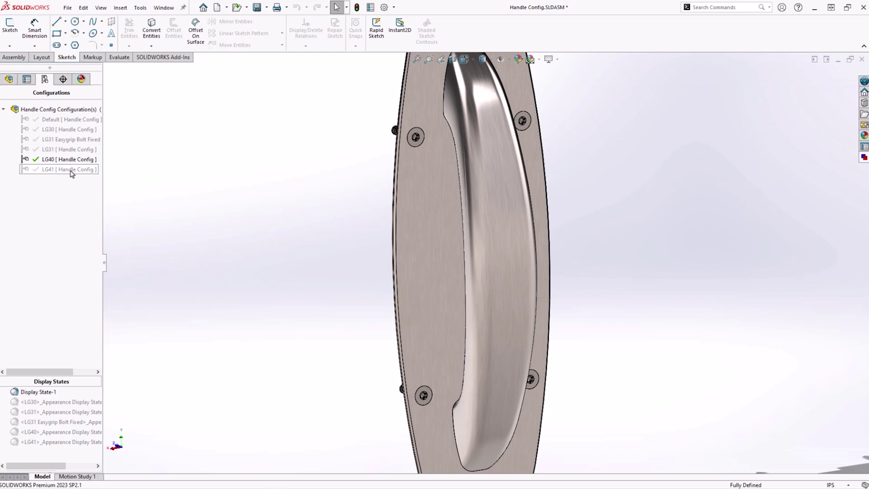
{"action": "double_click", "coordinate": [72, 171]}
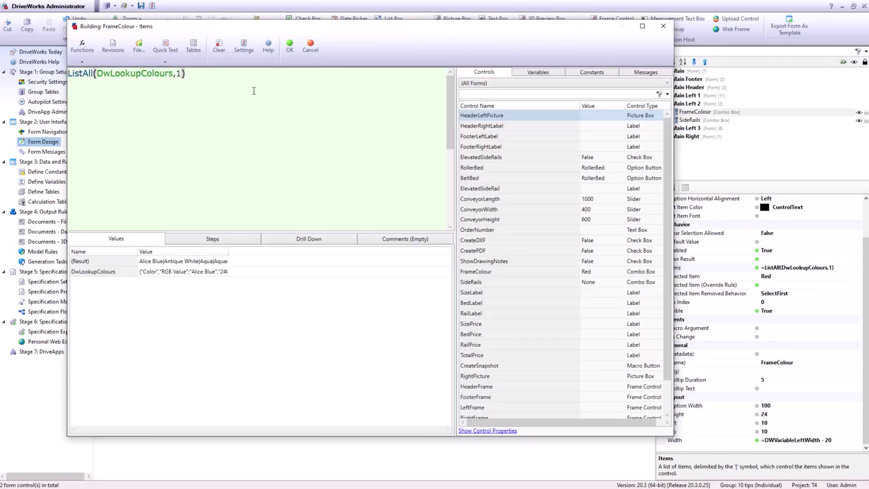
Delete the formula's closing bracket, then view the Function and Reference colours under Display Item Settings
{"action": "key", "text": "BackSpace"}
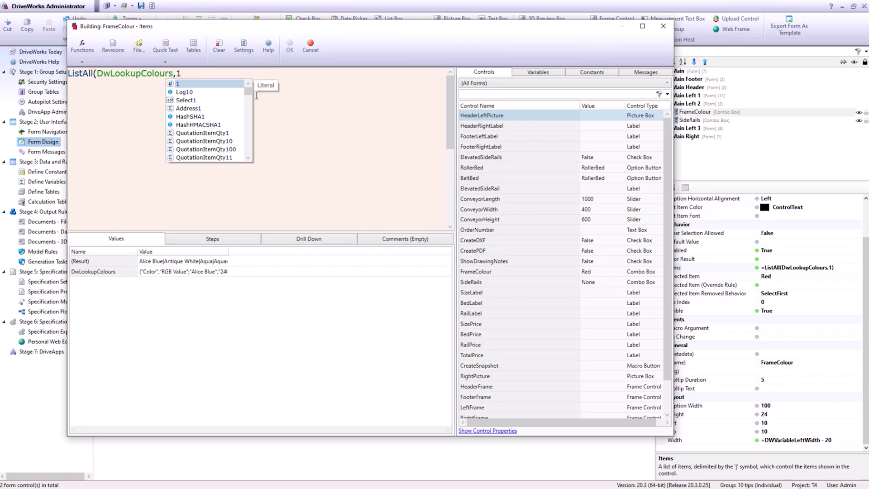
{"action": "type", "text": ")"}
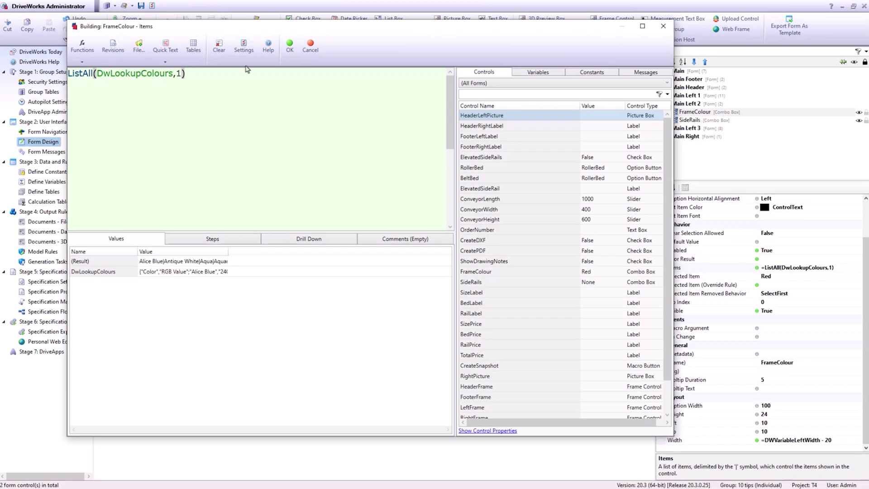
{"action": "left_click", "coordinate": [244, 47]}
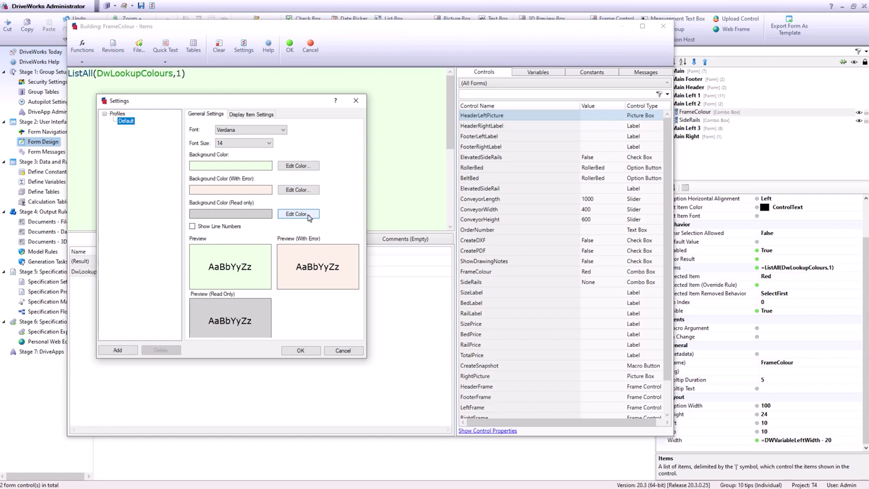
{"action": "left_click", "coordinate": [270, 115]}
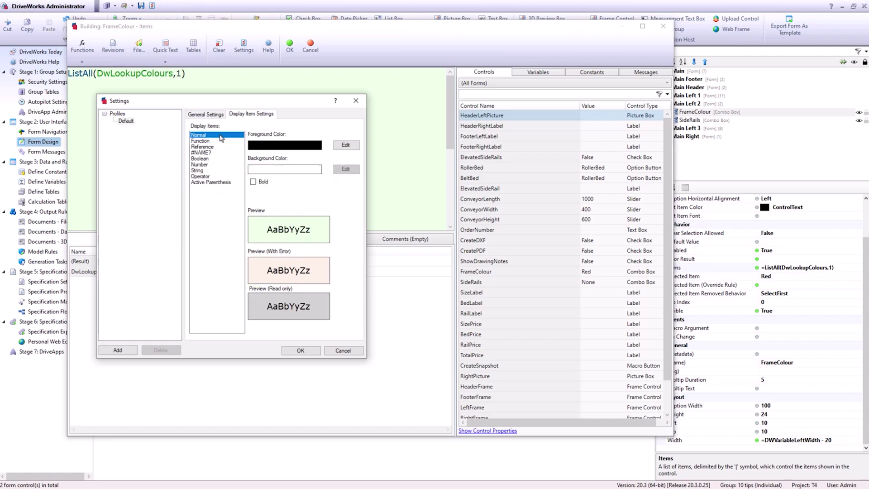
{"action": "left_click", "coordinate": [203, 142]}
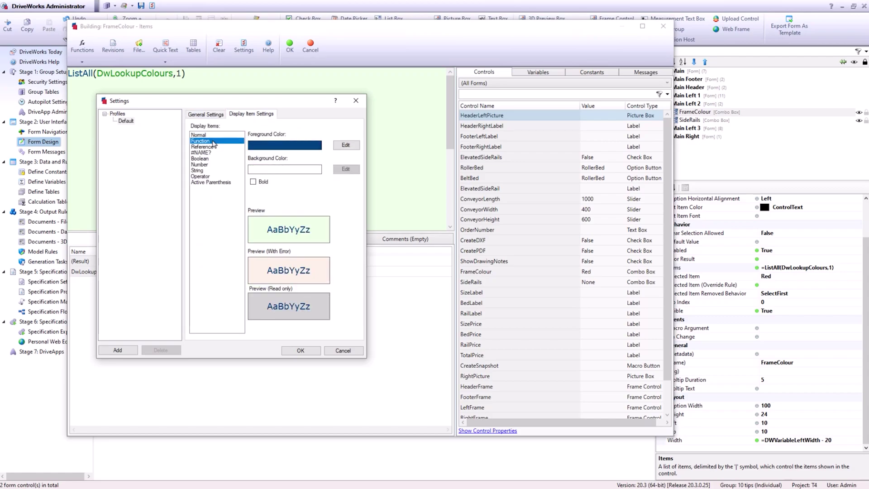
{"action": "left_click", "coordinate": [202, 146]}
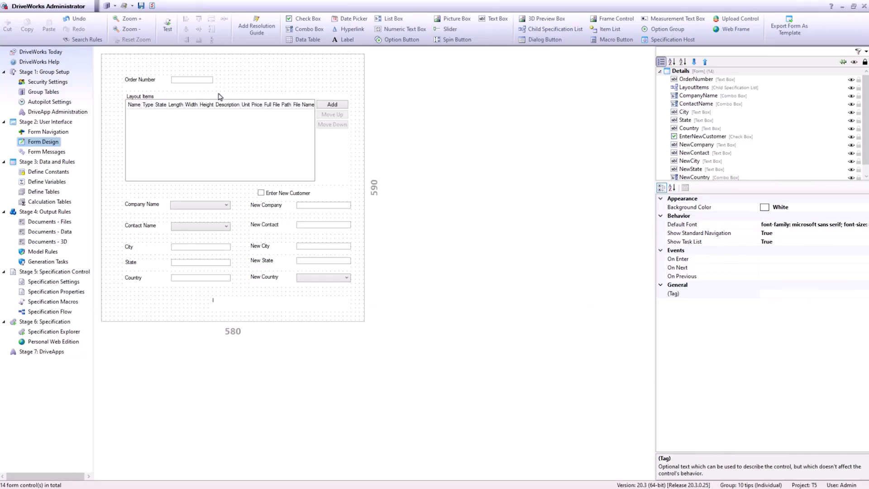
Open the Rule Builder for the Order Number text box's Error Result property
{"action": "left_click", "coordinate": [197, 82]}
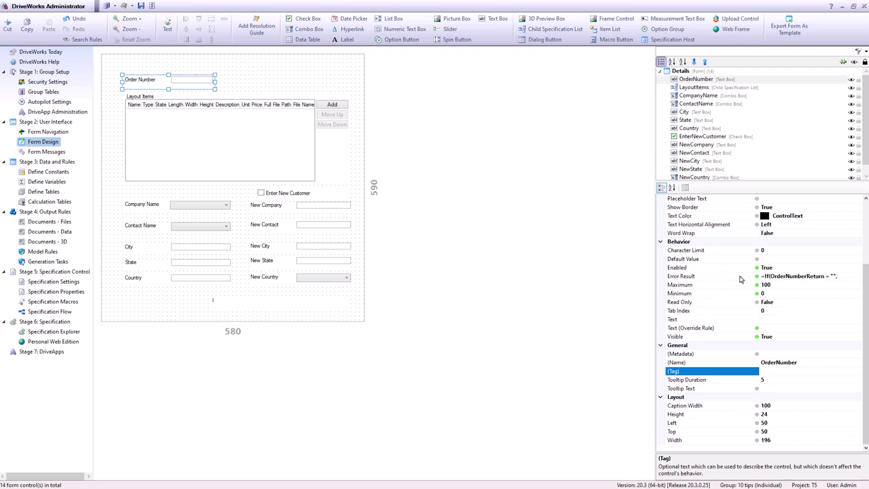
{"action": "left_click", "coordinate": [854, 277]}
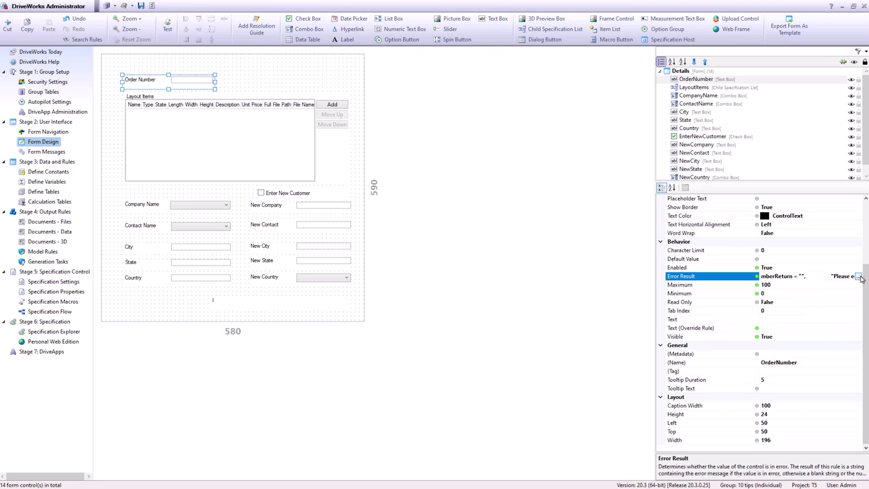
{"action": "left_click", "coordinate": [859, 277]}
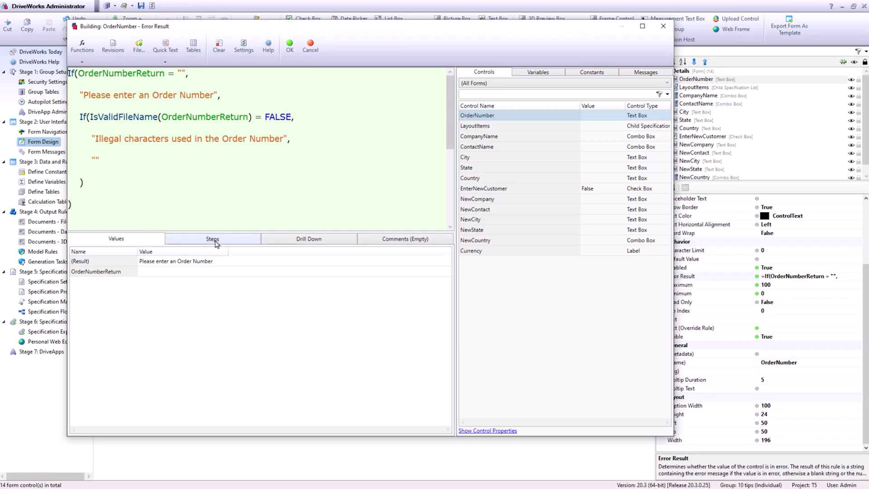
View the rule's evaluation Steps with a widened Result column, then its Drill Down tree
{"action": "left_click", "coordinate": [215, 241]}
{"action": "left_click_drag", "start_coordinate": [265, 251], "coordinate": [350, 251]}
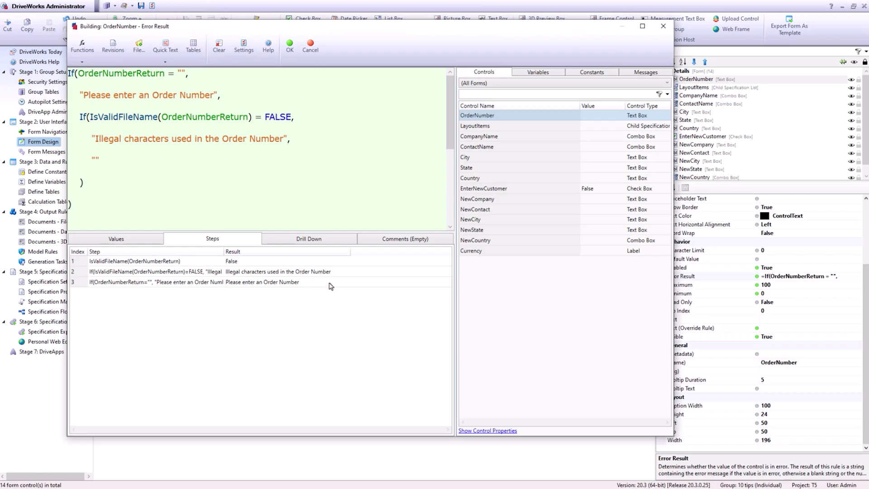
{"action": "left_click", "coordinate": [310, 239]}
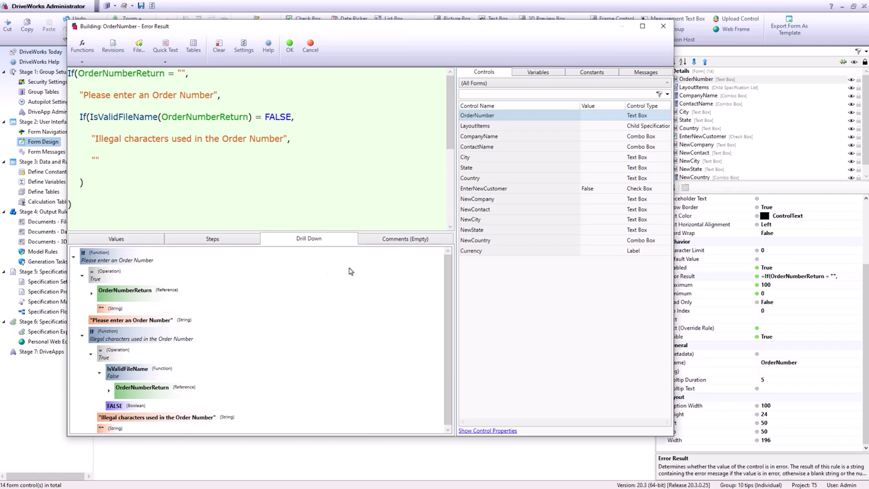
{"action": "left_click_drag", "start_coordinate": [447, 268], "coordinate": [446, 270]}
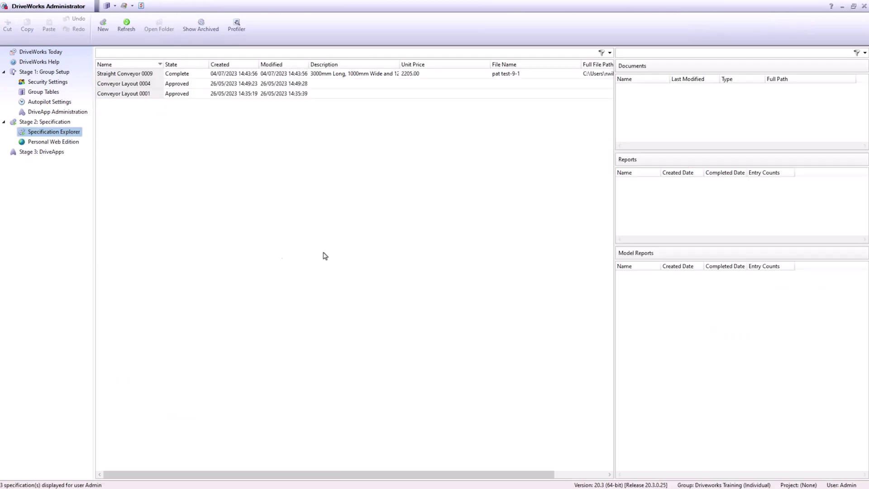
Open the Starting Specification report for Straight Conveyor 0009
{"action": "left_click", "coordinate": [136, 73]}
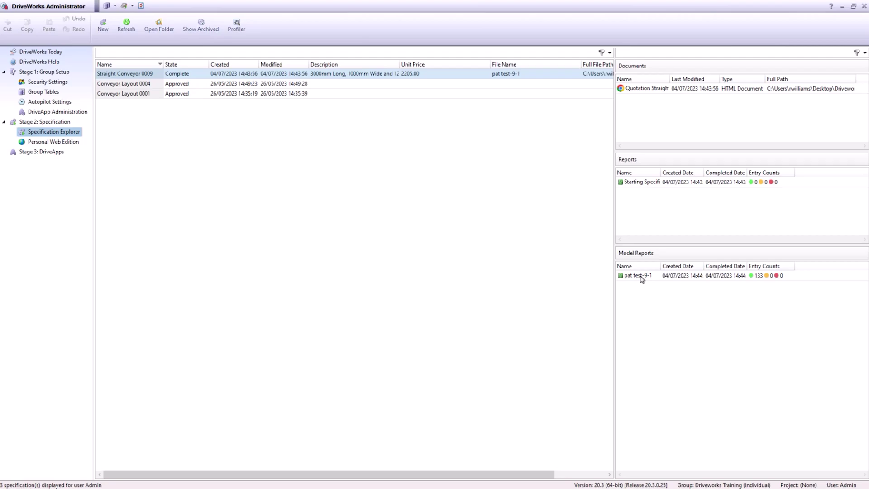
{"action": "left_click", "coordinate": [646, 182]}
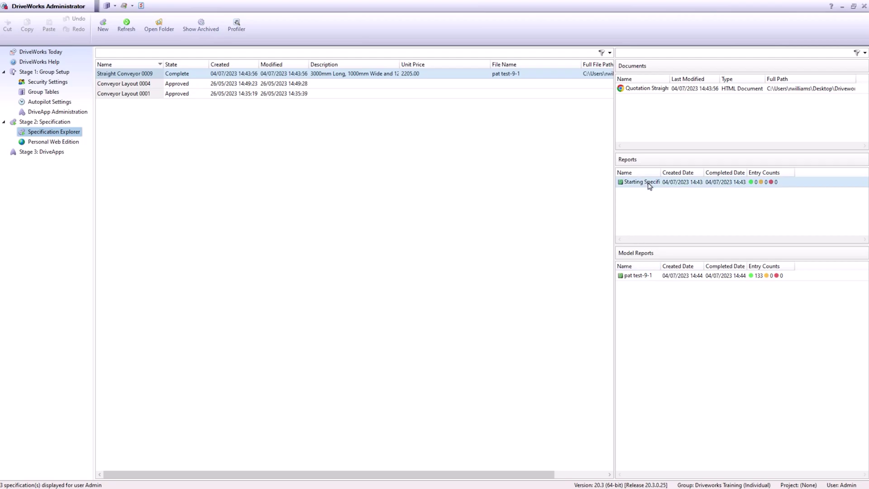
{"action": "double_click", "coordinate": [649, 186]}
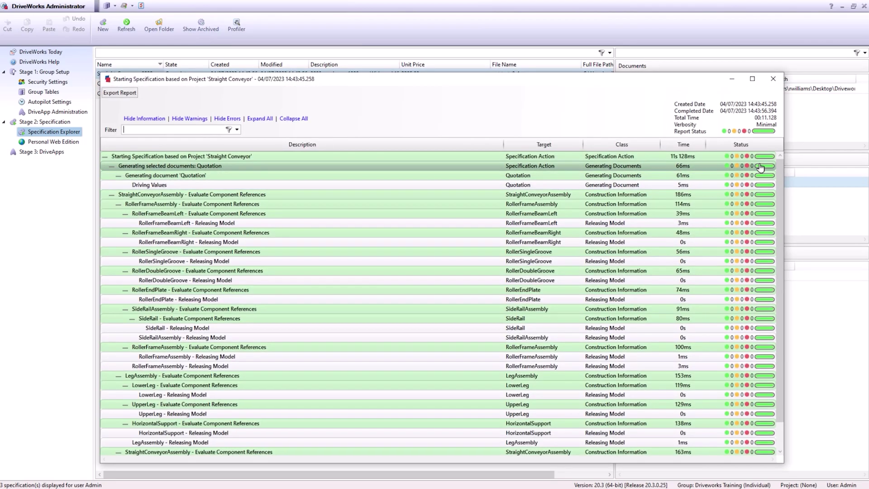
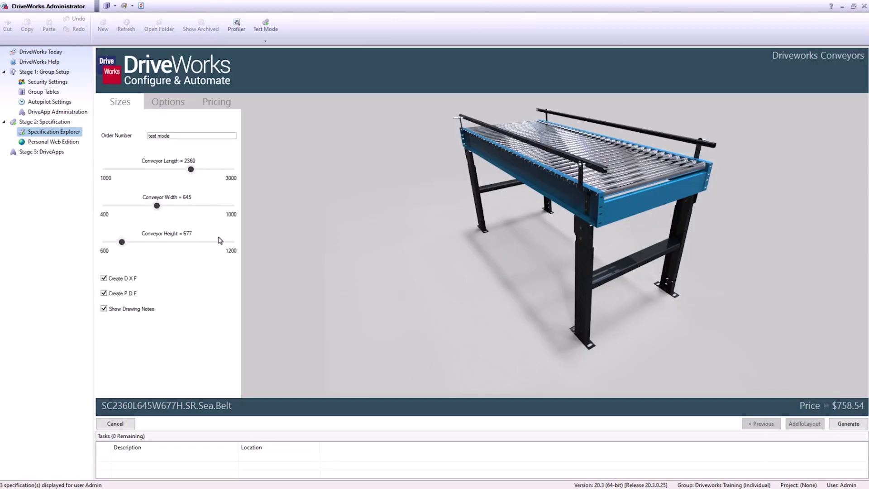
Turn off test mode and review the specification's variables and documents
{"action": "left_click", "coordinate": [266, 33]}
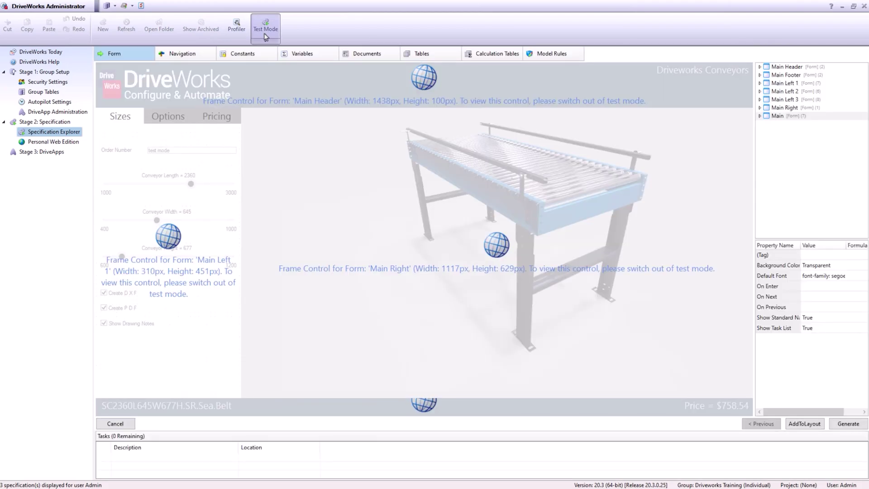
{"action": "left_click", "coordinate": [307, 56]}
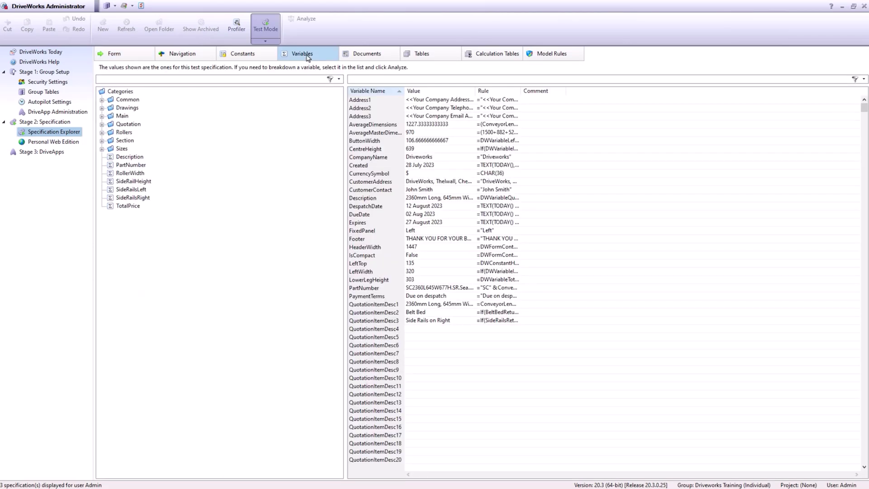
{"action": "left_click", "coordinate": [377, 57]}
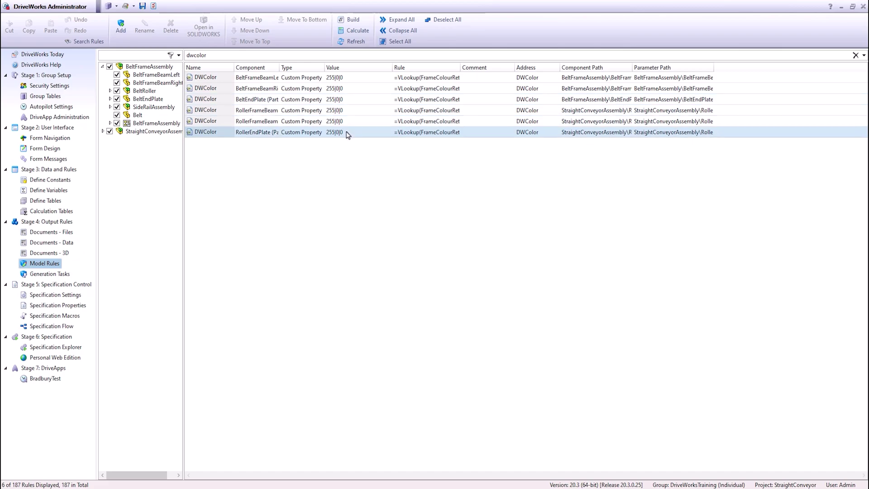
Extract the VLookup formula of all six DWColor rules into a new Colour variable
{"action": "left_click", "coordinate": [351, 80]}
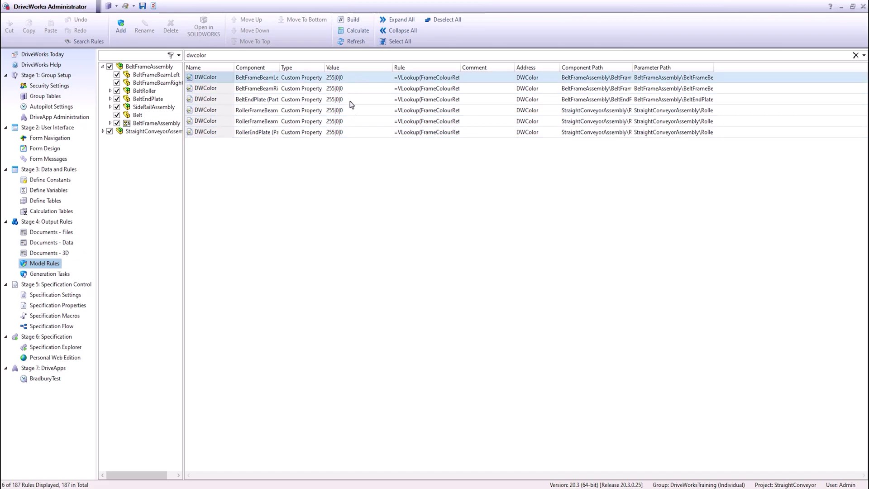
{"action": "left_click", "coordinate": [352, 133], "text": "shift"}
{"action": "left_click", "coordinate": [353, 19]}
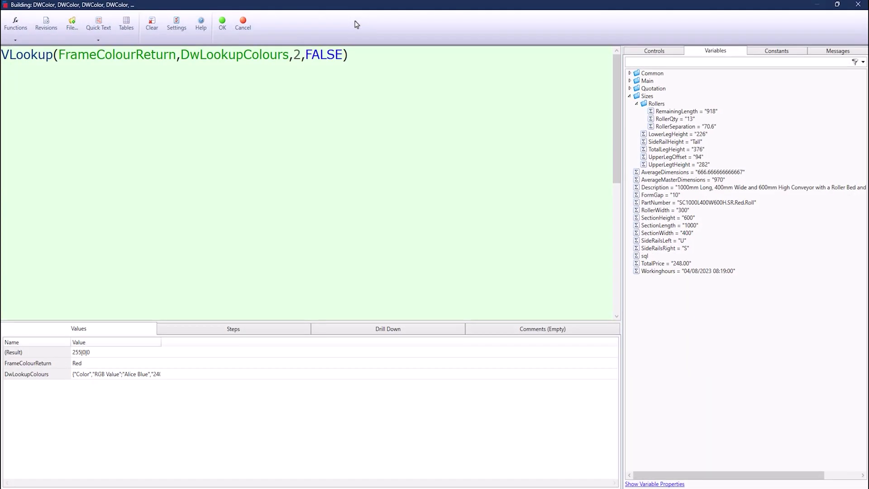
{"action": "key", "text": "ctrl+a"}
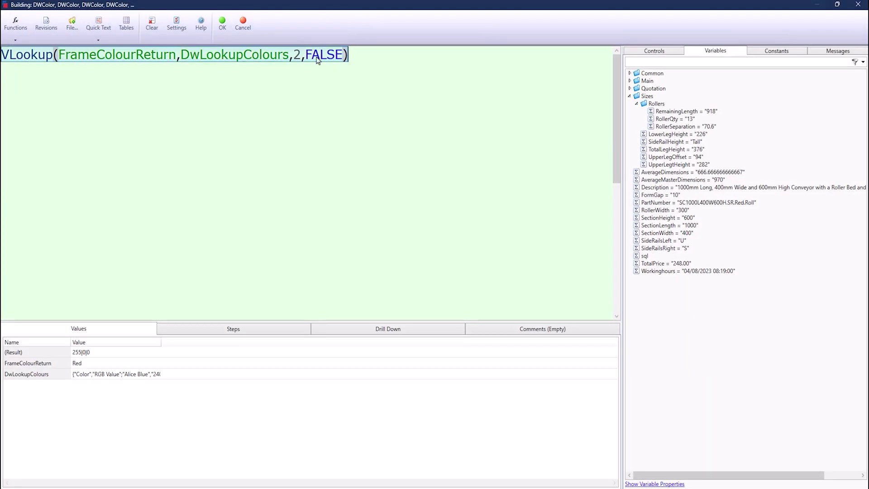
{"action": "right_click", "coordinate": [318, 60]}
{"action": "left_click", "coordinate": [347, 75]}
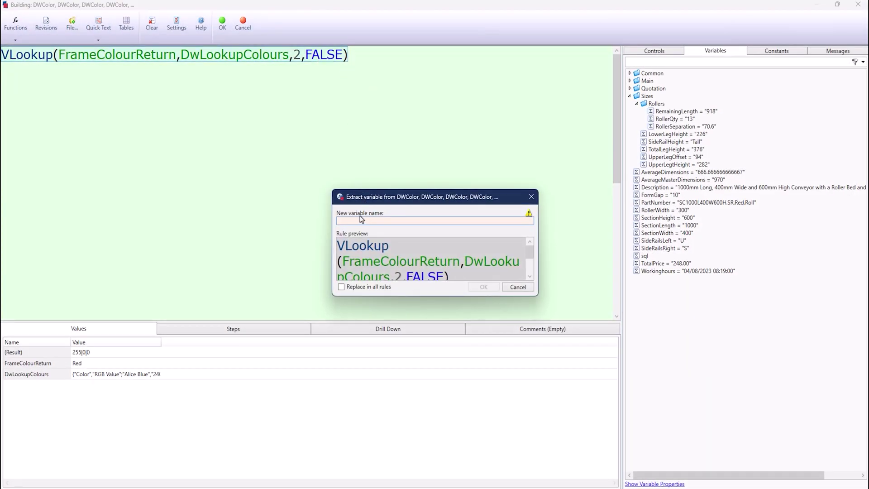
{"action": "type", "text": "Colour"}
{"action": "left_click", "coordinate": [484, 287]}
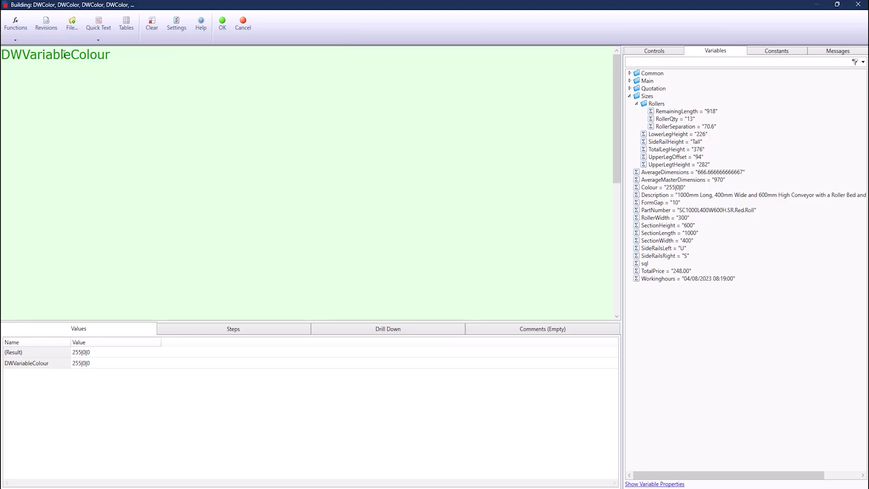
{"action": "left_click", "coordinate": [223, 24]}
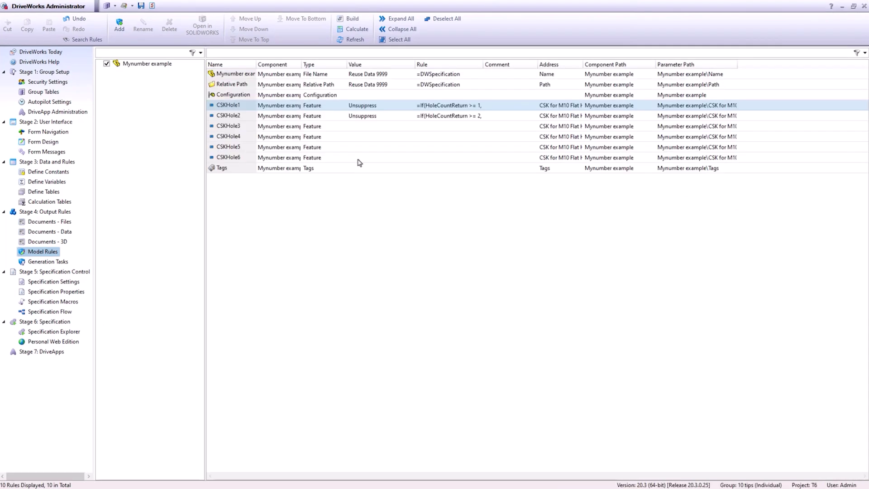
Make the CSKHole1–CSKHole6 rules compare HoleCountReturn with MyNumber() instead of 1
{"action": "left_click", "coordinate": [359, 158], "text": "shift"}
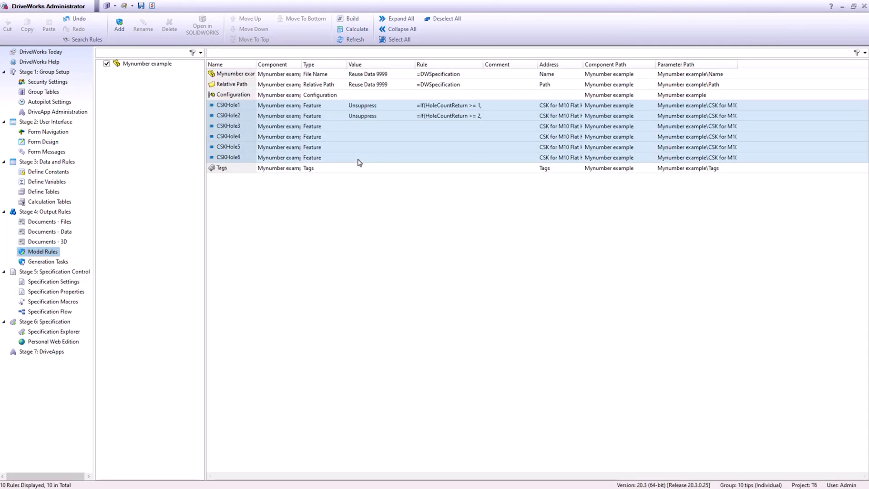
{"action": "left_click", "coordinate": [348, 21]}
{"action": "left_click", "coordinate": [179, 73]}
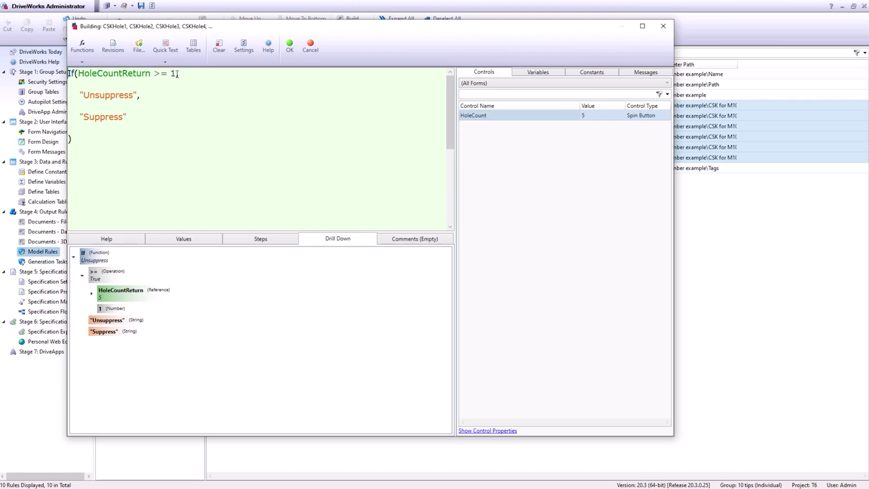
{"action": "key", "text": "BackSpace"}
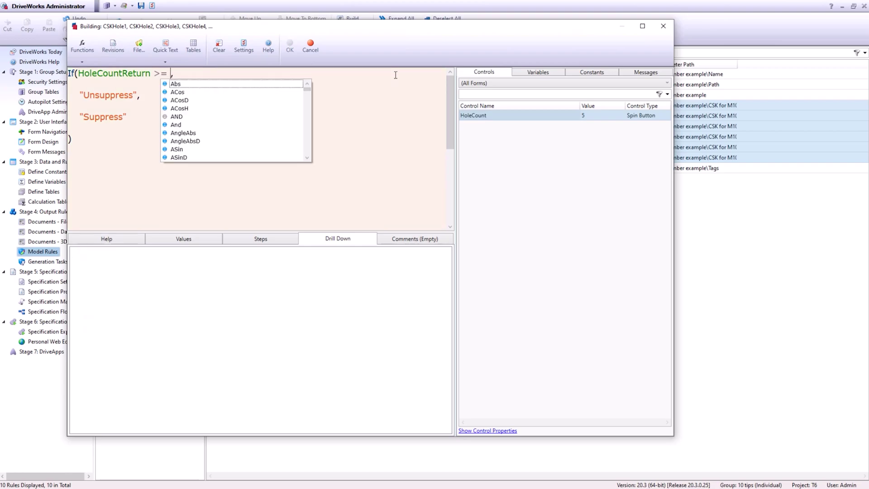
{"action": "type", "text": "mynumber("}
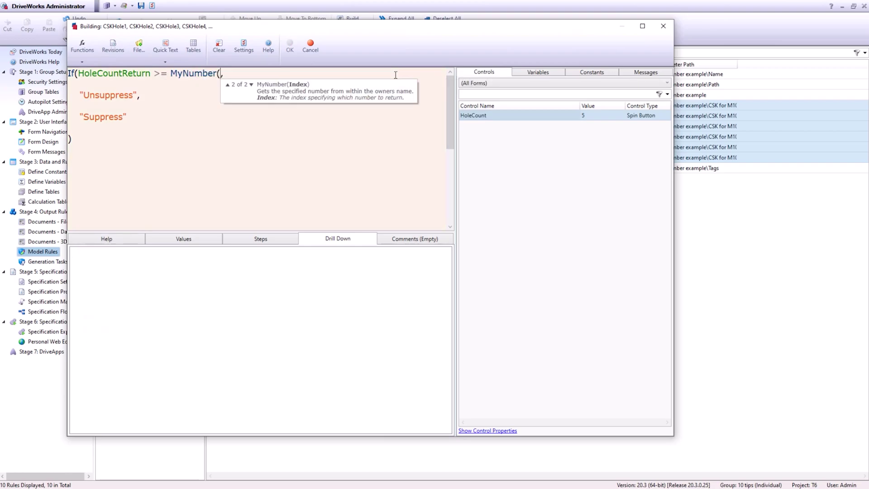
{"action": "type", "text": ")"}
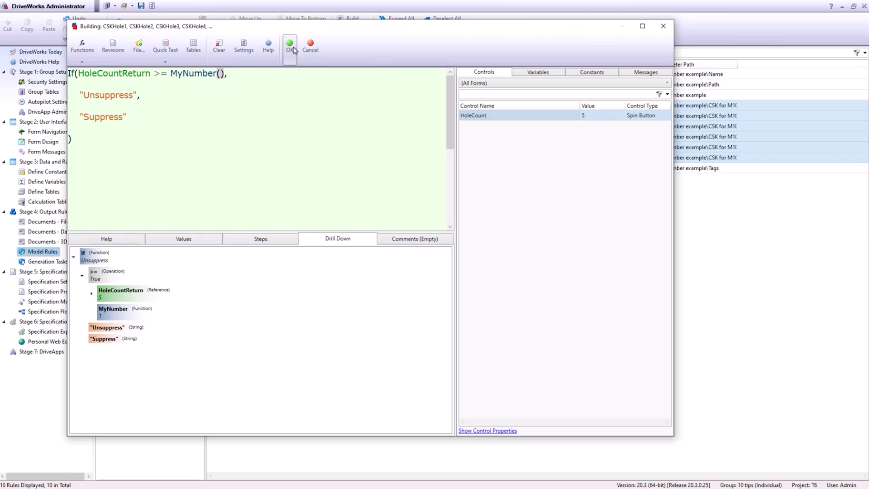
{"action": "left_click", "coordinate": [289, 46]}
Open the DWColour rule in the builder and view help for its If function
{"action": "left_click", "coordinate": [450, 101]}
{"action": "left_click", "coordinate": [353, 18]}
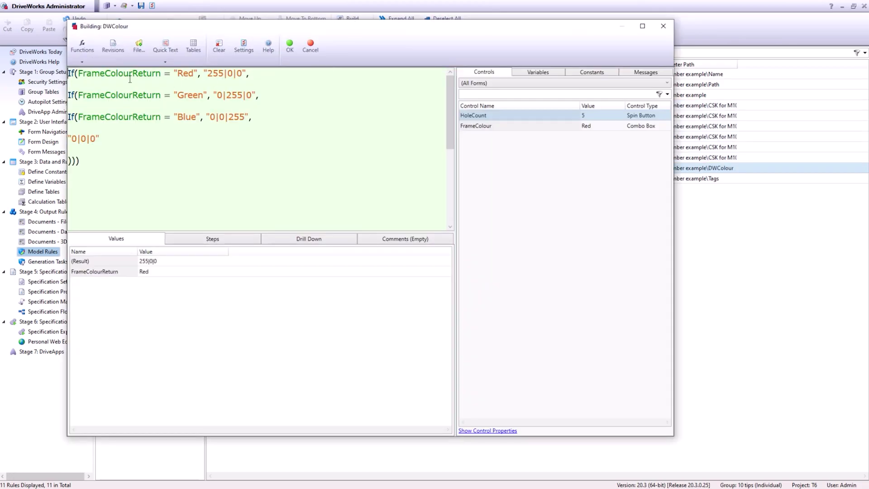
{"action": "left_click", "coordinate": [106, 74]}
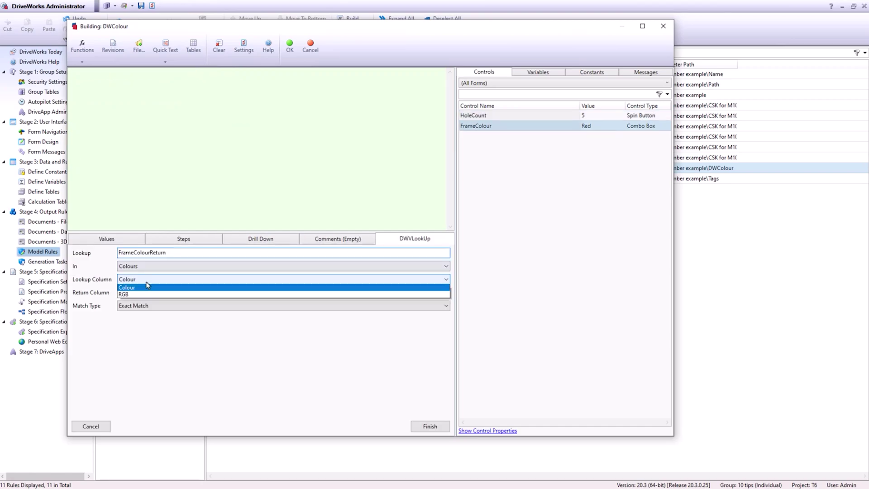
{"action": "left_click", "coordinate": [282, 279]}
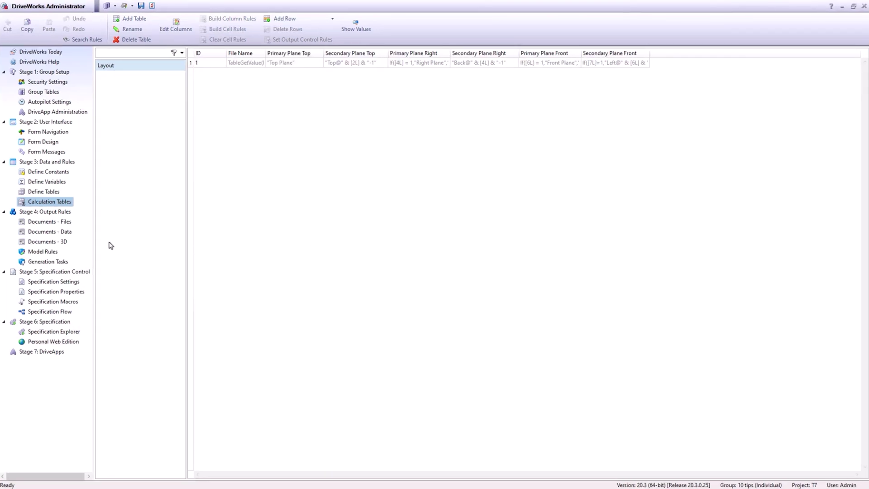
Preview the Export to Calculation Table output type, cancel, and edit the AddToCalcTable data output
{"action": "left_click", "coordinate": [59, 232]}
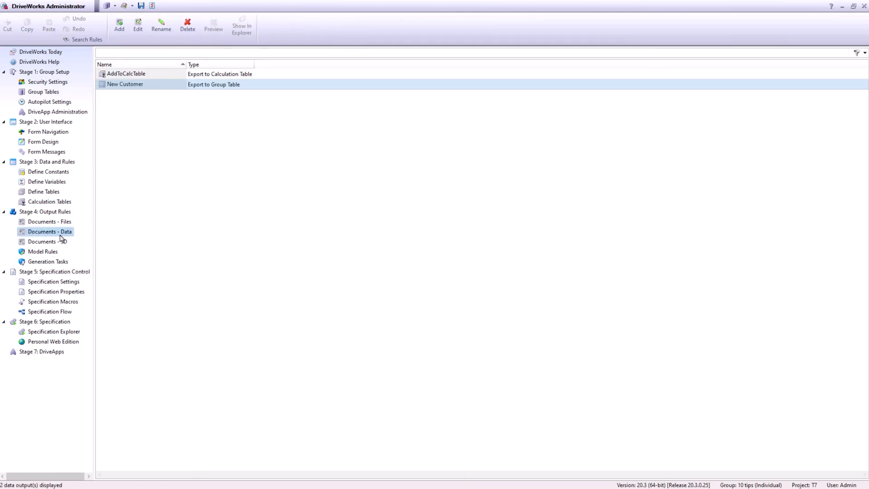
{"action": "left_click", "coordinate": [122, 74]}
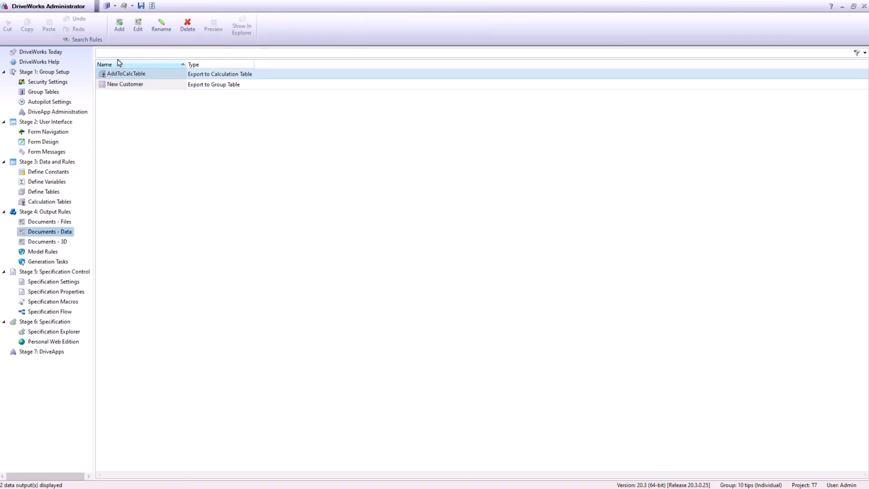
{"action": "left_click", "coordinate": [119, 25]}
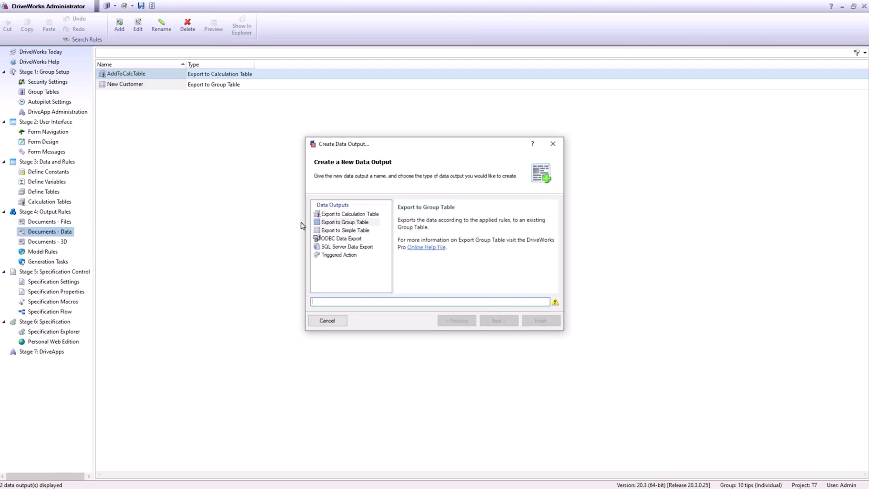
{"action": "left_click", "coordinate": [339, 215]}
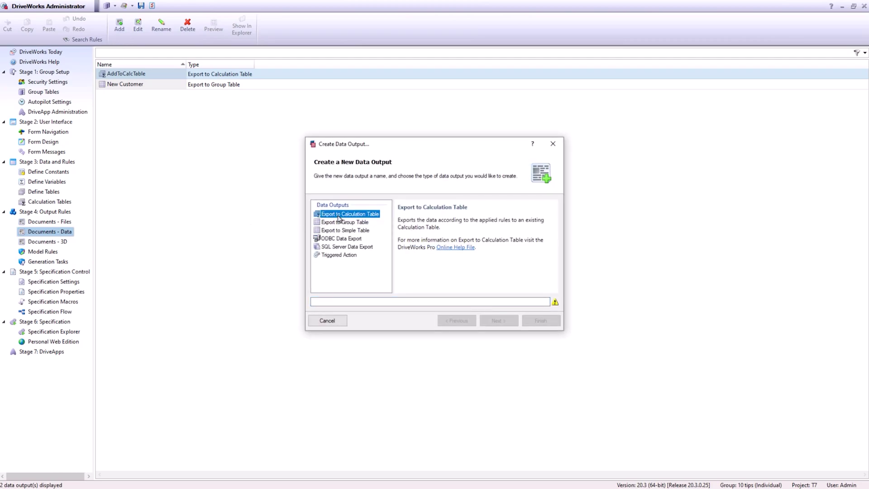
{"action": "left_click", "coordinate": [327, 321]}
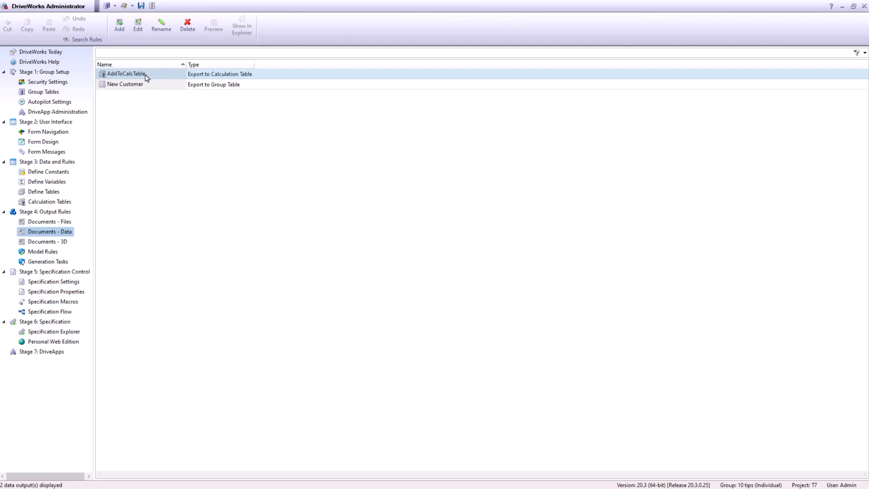
{"action": "left_click", "coordinate": [138, 26]}
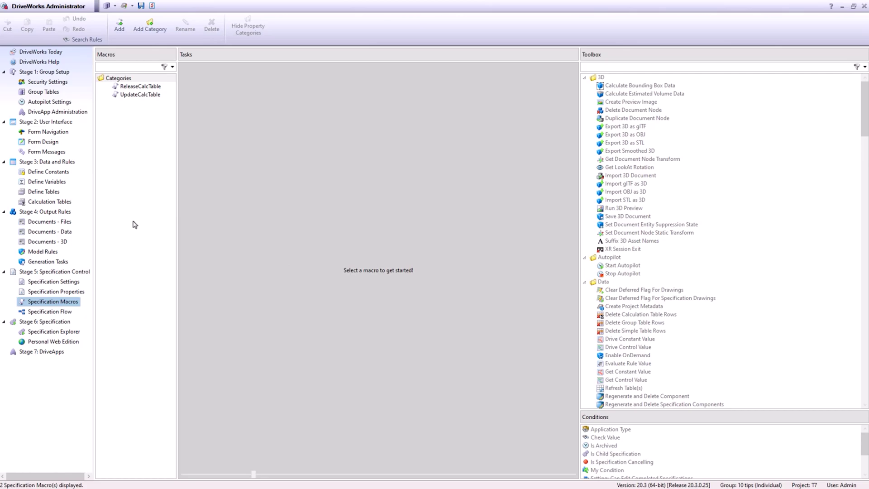
Show the UpdateCalcTable task flow and find the Drive Constant Value task by searching 'drive'
{"action": "left_click", "coordinate": [137, 95]}
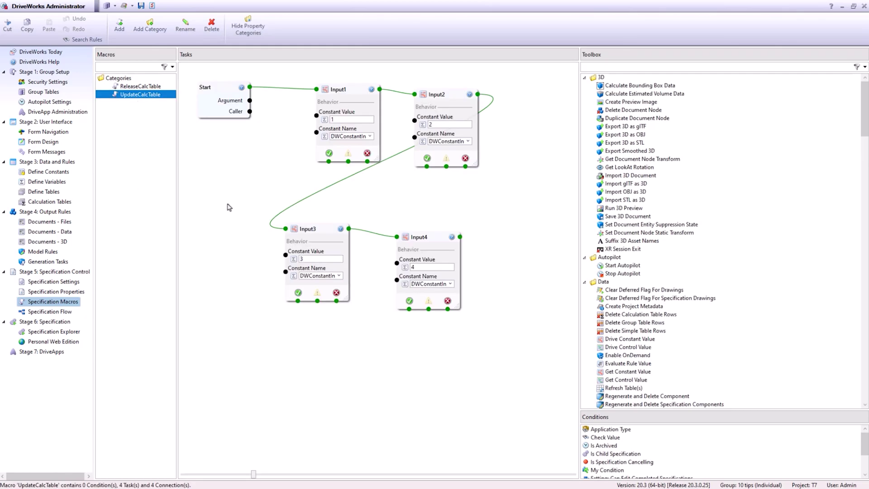
{"action": "left_click", "coordinate": [649, 64]}
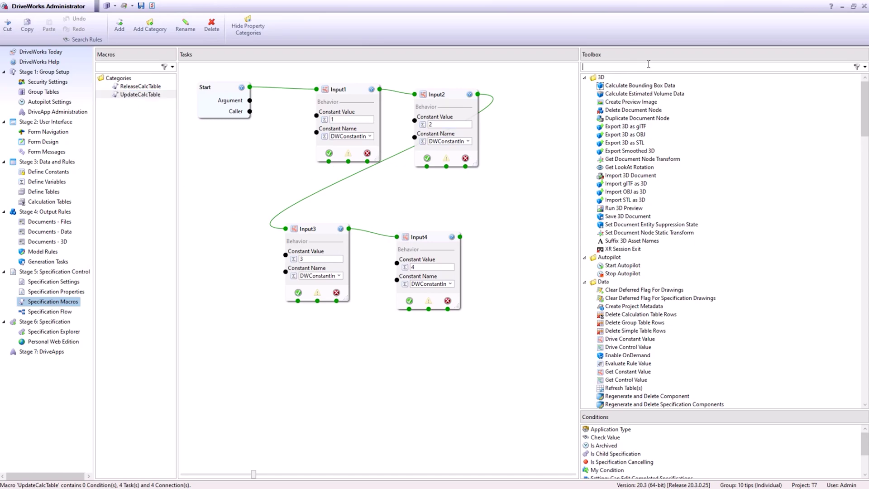
{"action": "type", "text": "drive"}
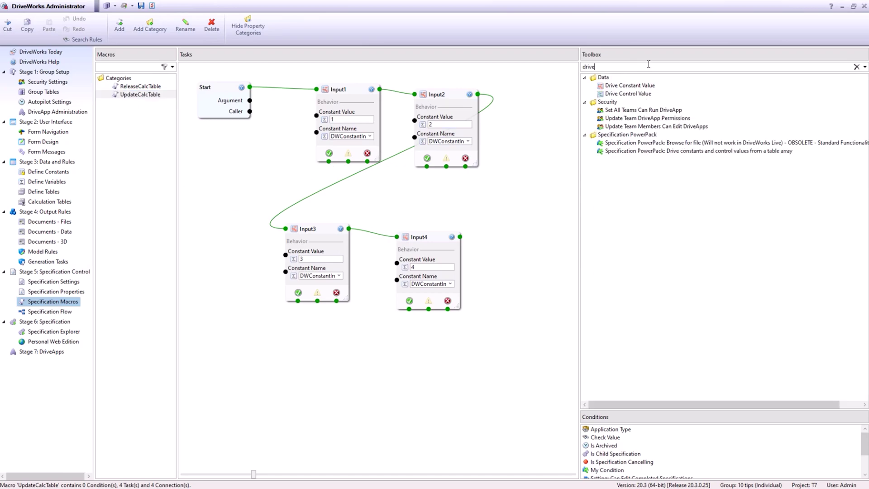
{"action": "left_click", "coordinate": [624, 86]}
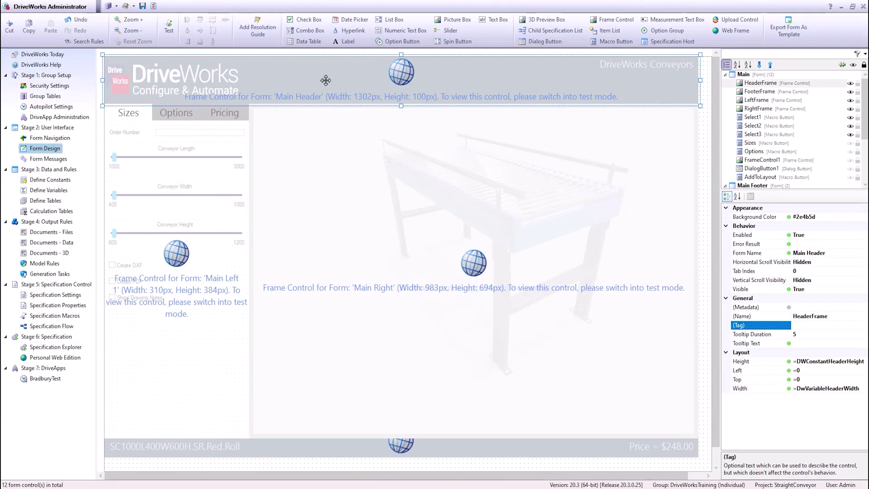
Select the FooterFrame control on the conveyor form to show its properties
{"action": "left_click", "coordinate": [336, 150]}
{"action": "left_click", "coordinate": [349, 449]}
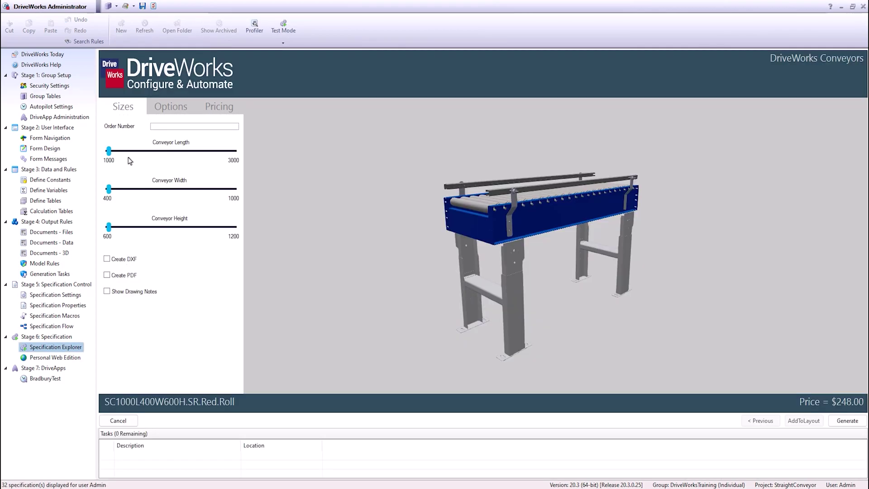
Size the conveyor to about 1577 × 567 × 731, choose a belt bed, and check pricing
{"action": "left_click_drag", "start_coordinate": [109, 151], "coordinate": [144, 151]}
{"action": "left_click_drag", "start_coordinate": [109, 189], "coordinate": [143, 189]}
{"action": "left_click_drag", "start_coordinate": [109, 227], "coordinate": [136, 227]}
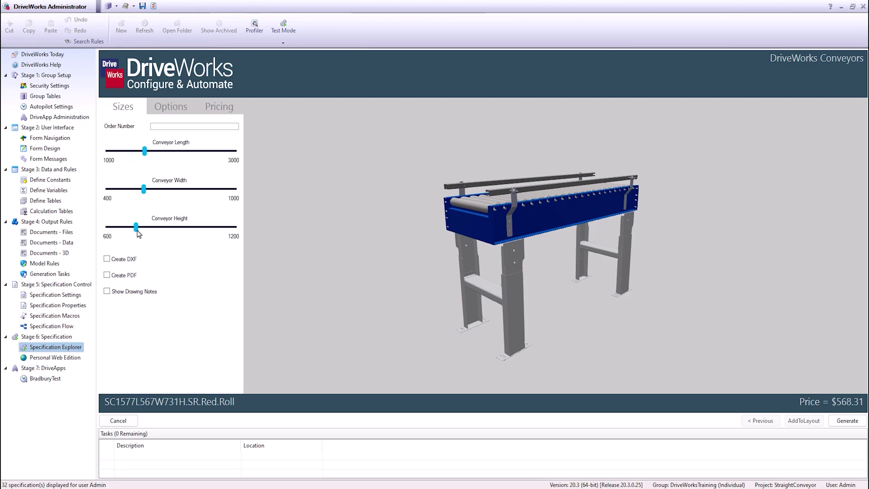
{"action": "left_click", "coordinate": [169, 108]}
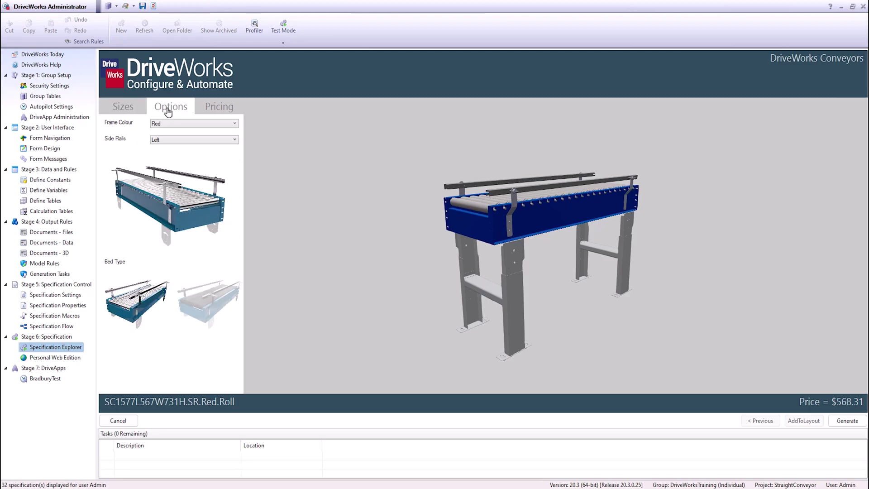
{"action": "left_click", "coordinate": [207, 299]}
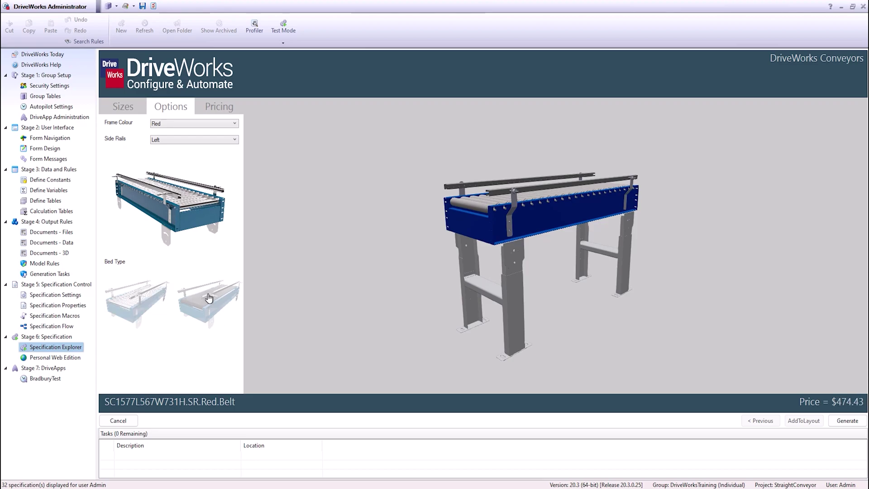
{"action": "left_click", "coordinate": [215, 109]}
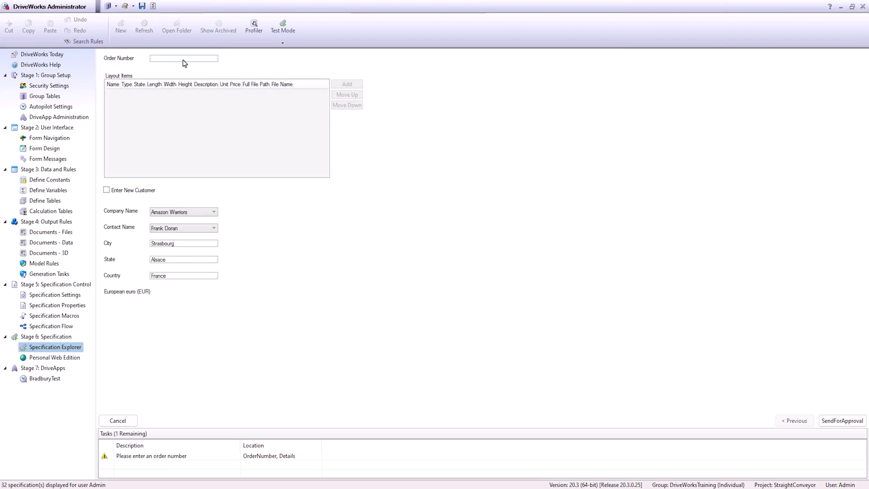
{"action": "type", "text": "1234"}
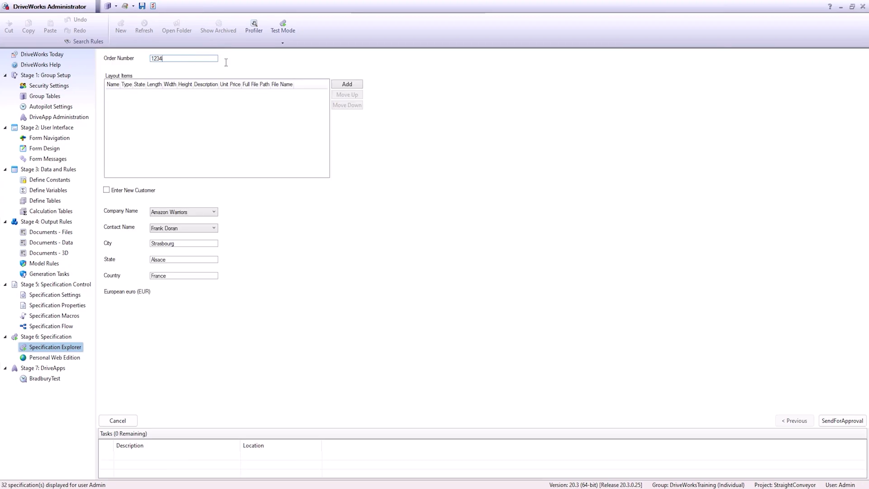
Add a conveyor about 1449 long, 686 wide and 821 high to order 1234's layout
{"action": "left_click", "coordinate": [347, 85]}
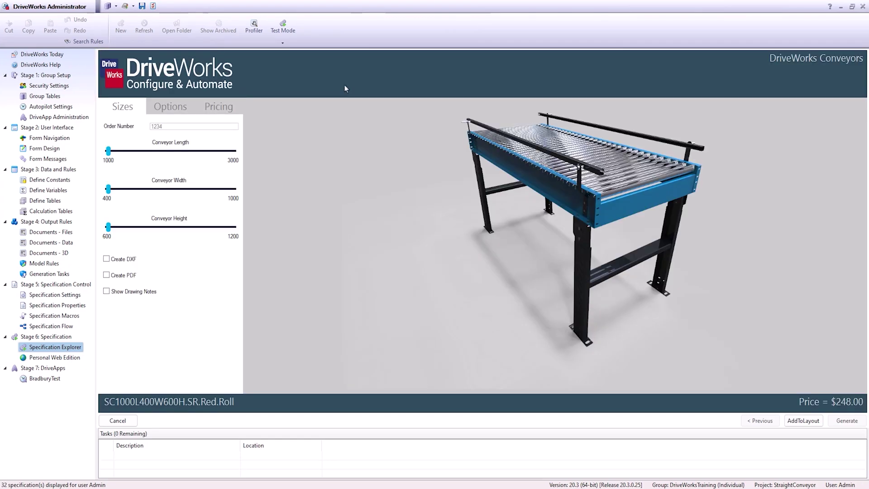
{"action": "left_click_drag", "start_coordinate": [109, 151], "coordinate": [136, 151]}
{"action": "left_click_drag", "start_coordinate": [109, 190], "coordinate": [168, 190]}
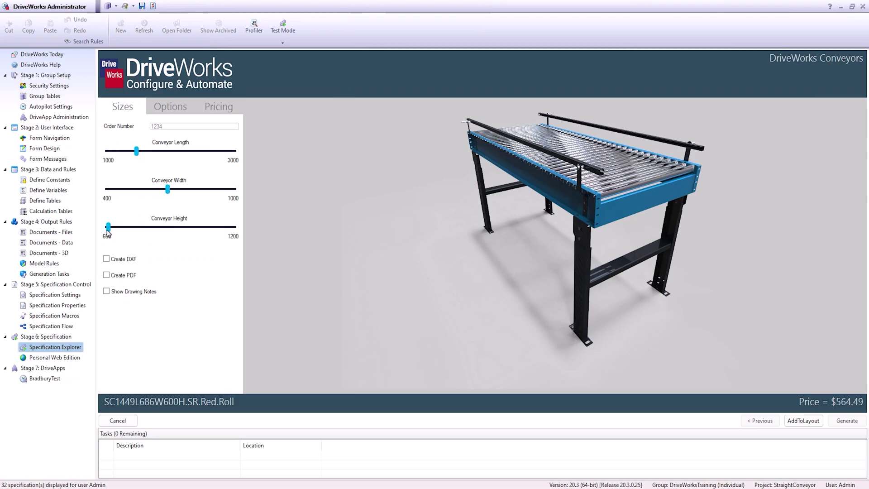
{"action": "left_click_drag", "start_coordinate": [108, 228], "coordinate": [154, 228]}
{"action": "left_click", "coordinate": [803, 421]}
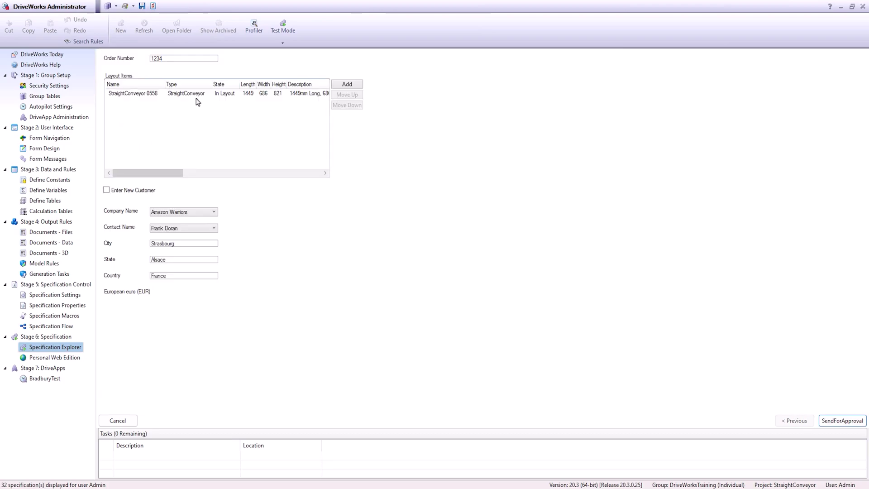
{"action": "left_click_drag", "start_coordinate": [178, 174], "coordinate": [183, 175]}
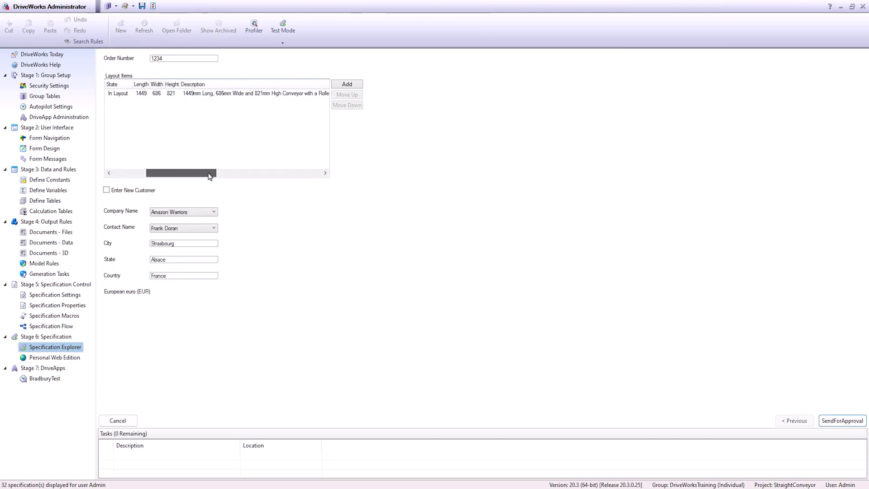
{"action": "left_click_drag", "start_coordinate": [210, 175], "coordinate": [322, 186]}
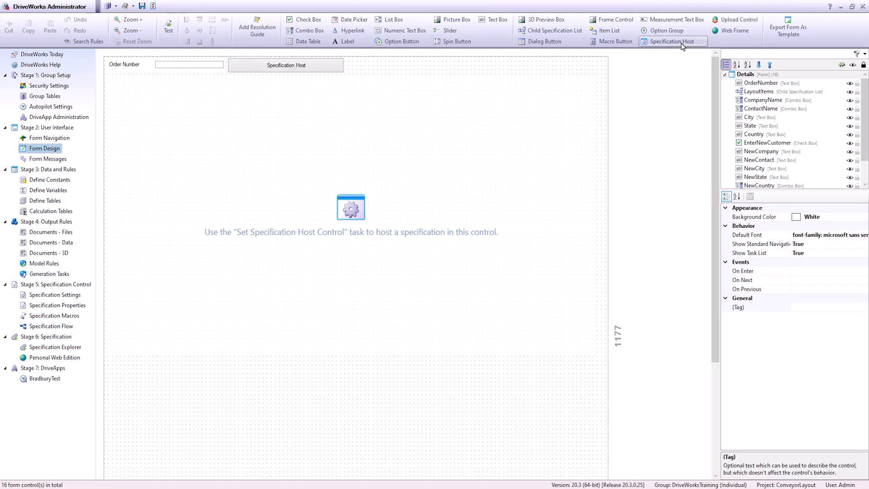
Inspect the Specification Host control, then add a conveyor to the layout through the embedded configurator
{"action": "left_click", "coordinate": [288, 179]}
{"action": "type", "text": "1234"}
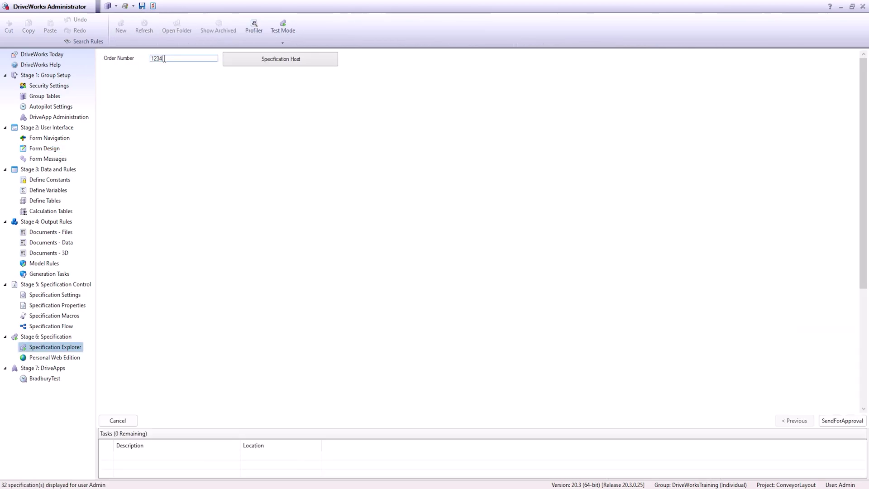
{"action": "left_click", "coordinate": [277, 63]}
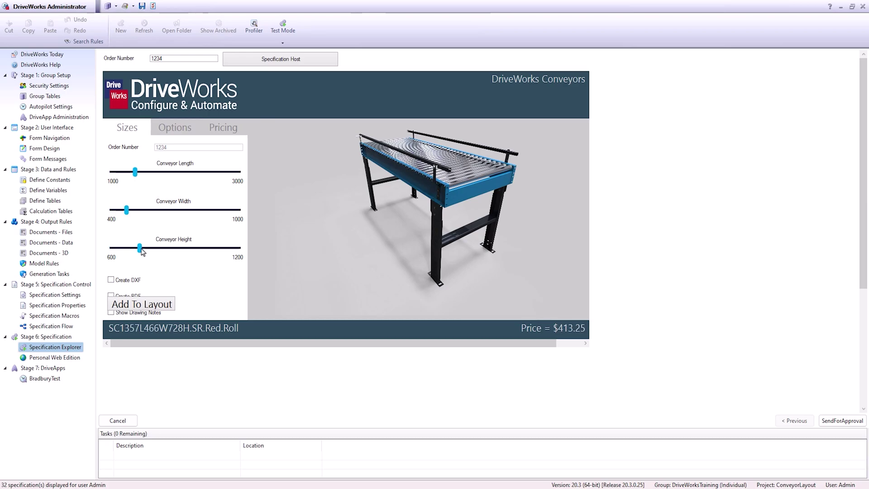
{"action": "left_click", "coordinate": [142, 304]}
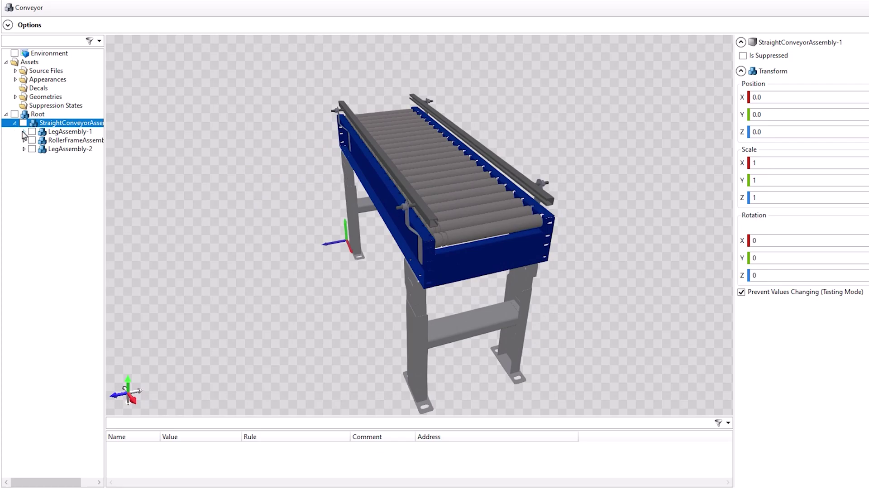
Expand the assembly's leg and roller-frame sub-assemblies, orbit the preview, and choose the DriveWorks 3D (*.drive3d) save type
{"action": "left_click", "coordinate": [24, 133]}
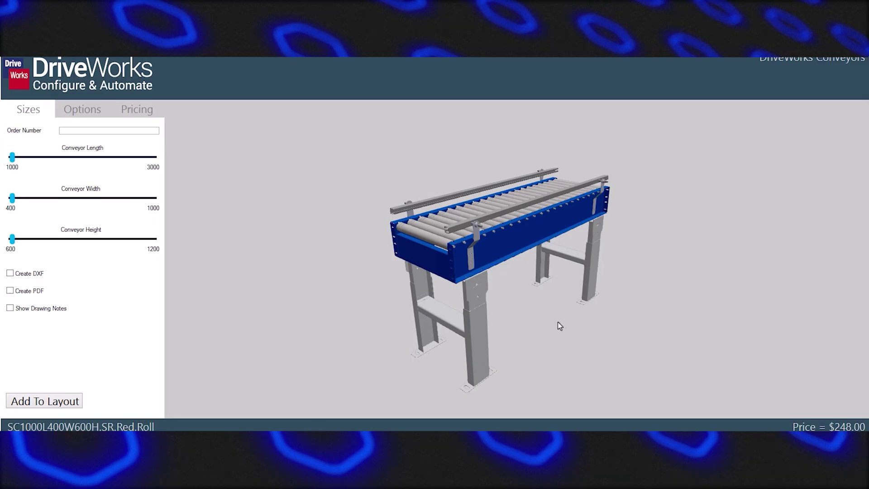
{"action": "mouse_move", "coordinate": [556, 315]}
{"action": "left_mouse_down"}
{"action": "mouse_move", "coordinate": [620, 320]}
{"action": "mouse_move", "coordinate": [505, 317]}
{"action": "mouse_move", "coordinate": [540, 304]}
{"action": "left_mouse_up"}
{"action": "scroll", "coordinate": [540, 305], "scroll_direction": "up", "scroll_amount": 3}
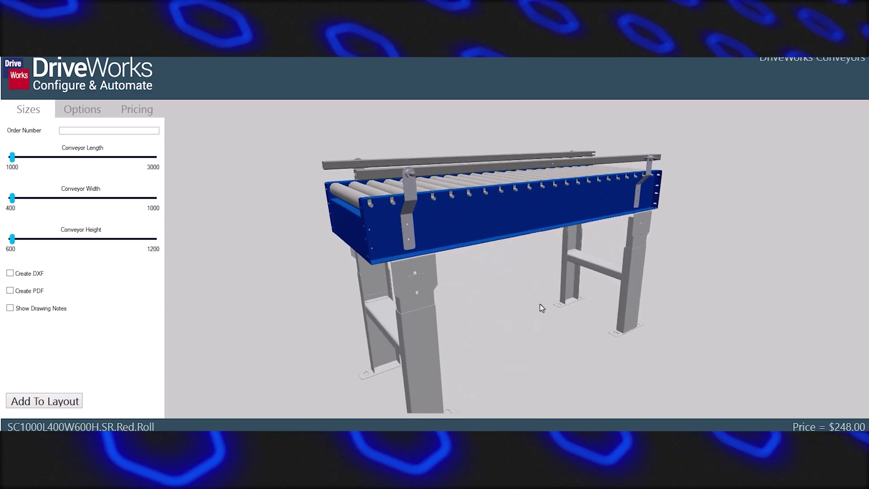
{"action": "scroll", "coordinate": [540, 304], "scroll_direction": "down", "scroll_amount": 3}
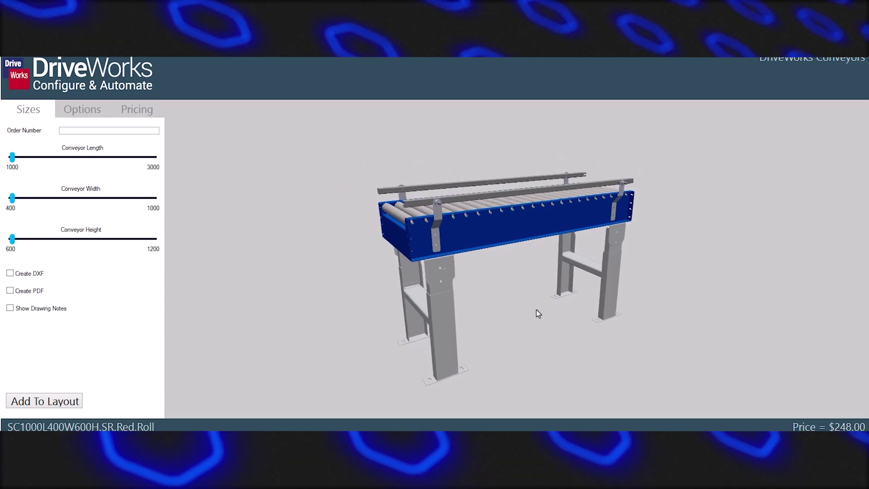
{"action": "left_click_drag", "start_coordinate": [537, 312], "coordinate": [567, 319]}
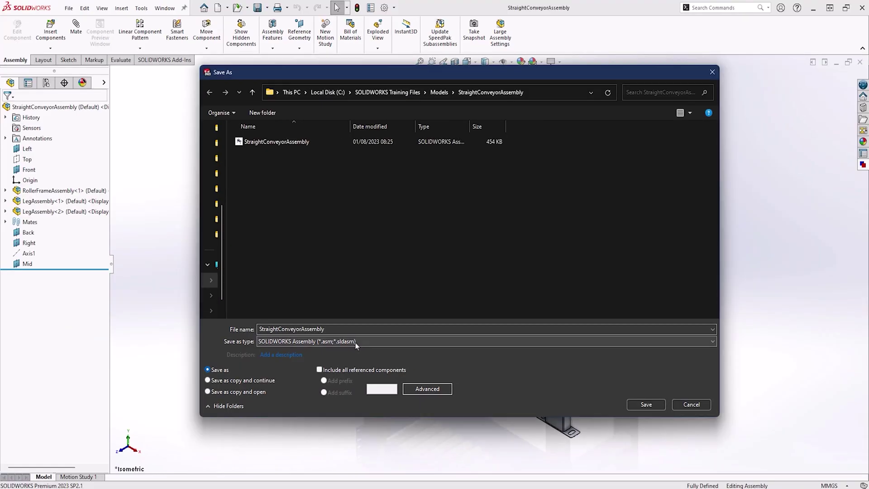
{"action": "left_click", "coordinate": [356, 342]}
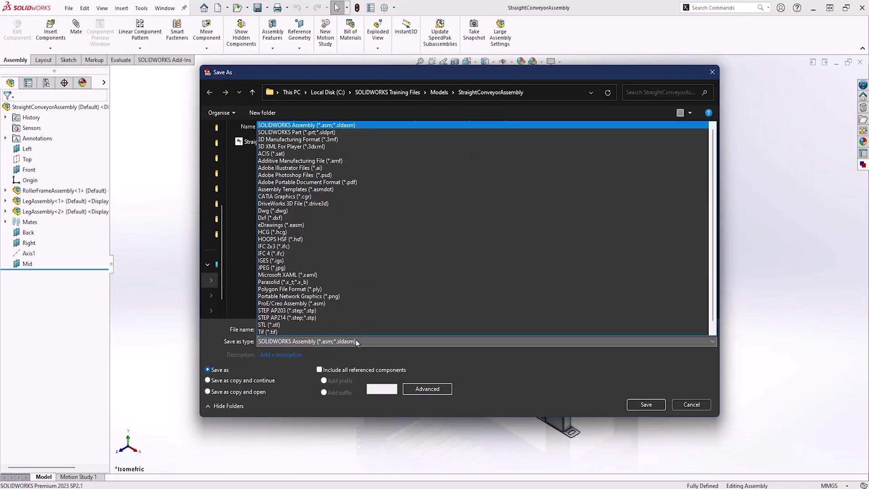
{"action": "left_click", "coordinate": [337, 206]}
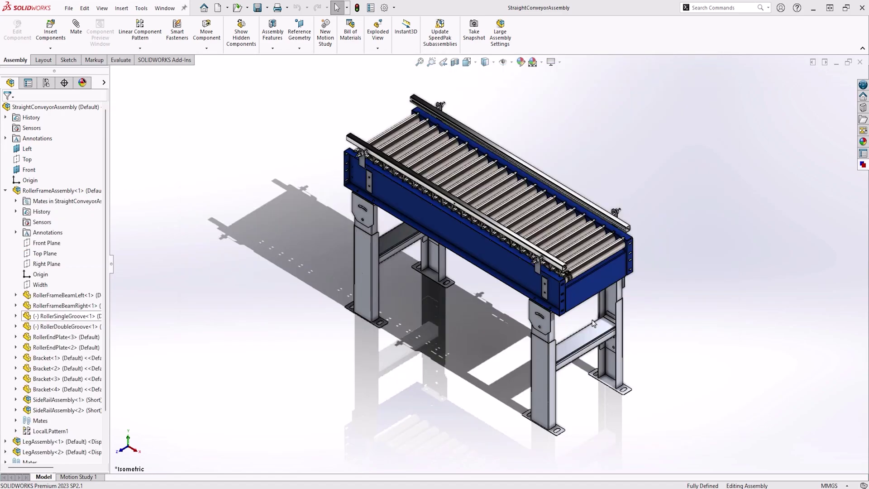
Open the roller end plate part on its own and inspect its hole's options
{"action": "left_click", "coordinate": [592, 289]}
{"action": "left_click", "coordinate": [573, 262]}
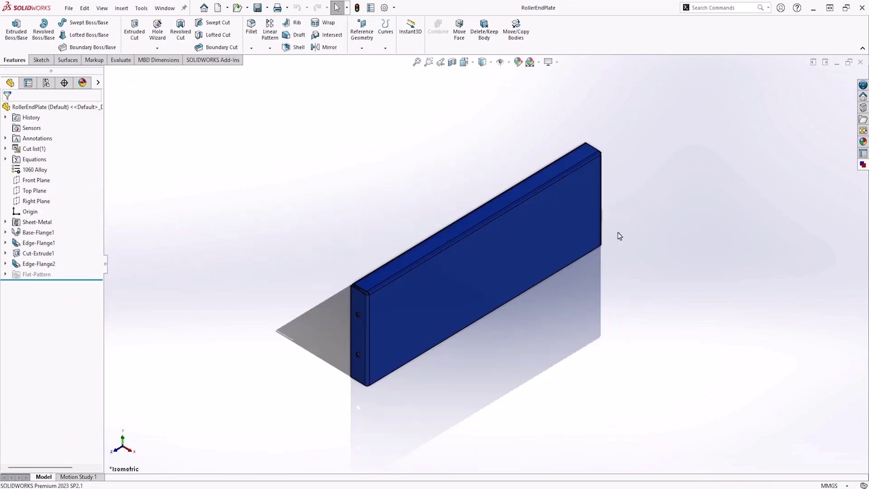
{"action": "scroll", "coordinate": [361, 328], "scroll_direction": "down", "scroll_amount": 5}
{"action": "scroll", "coordinate": [408, 293], "scroll_direction": "down", "scroll_amount": 4}
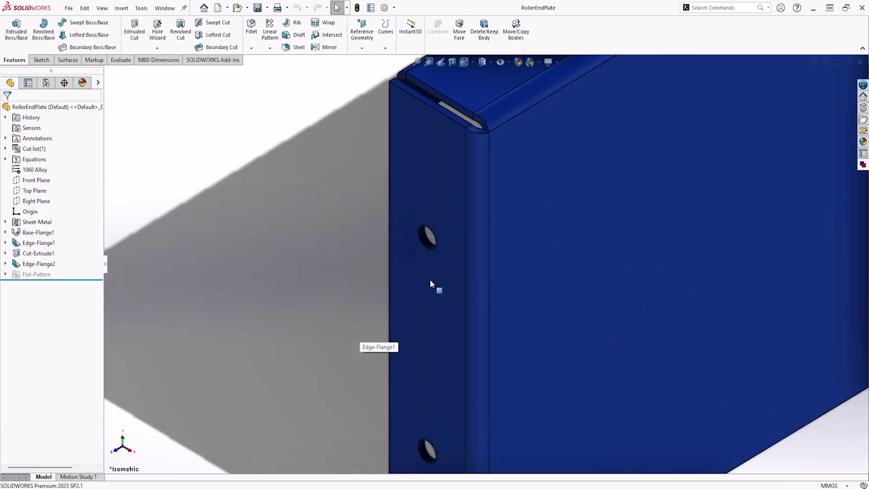
{"action": "left_click", "coordinate": [430, 245]}
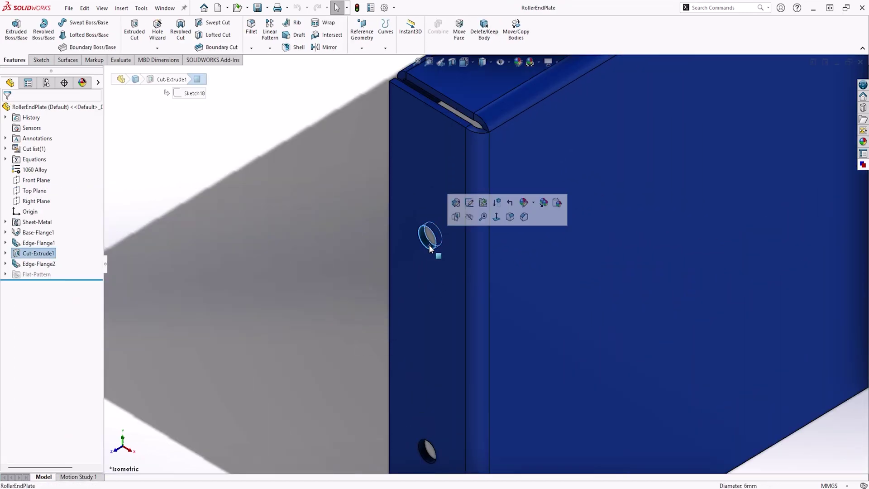
{"action": "right_click", "coordinate": [430, 248]}
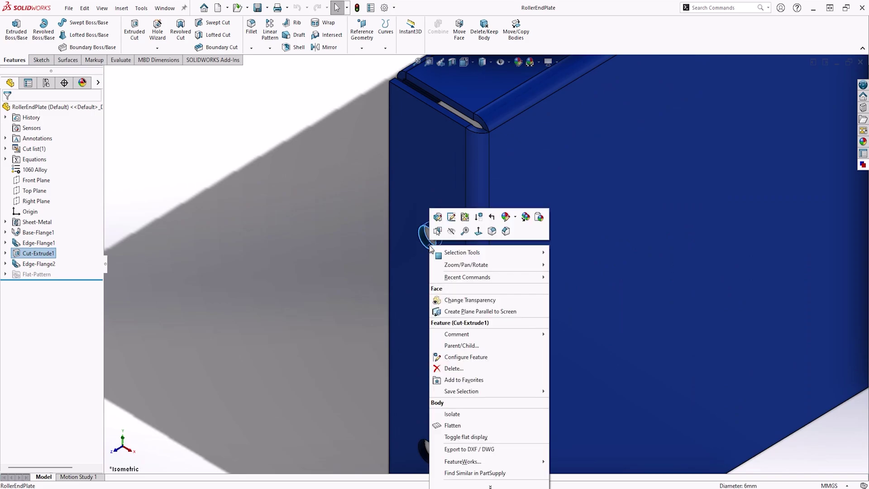
{"action": "left_click", "coordinate": [298, 256]}
Delete the Cut-Extrude1 hole feature and its leftover Sketch18, confirming both deletions
{"action": "left_click", "coordinate": [38, 253]}
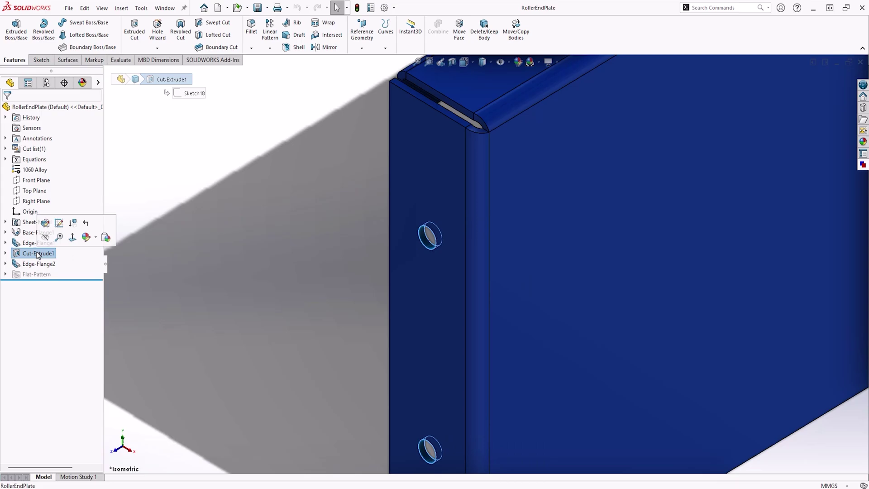
{"action": "key", "text": "Delete"}
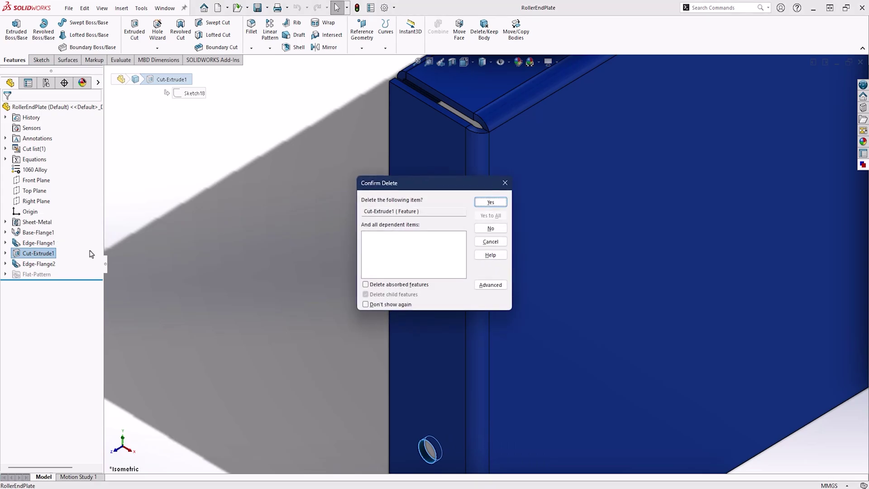
{"action": "key", "text": "Return"}
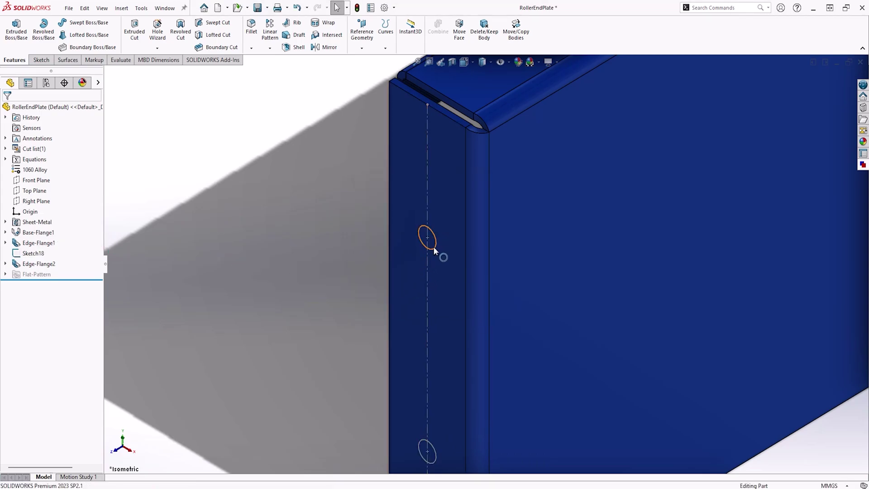
{"action": "left_click", "coordinate": [434, 247]}
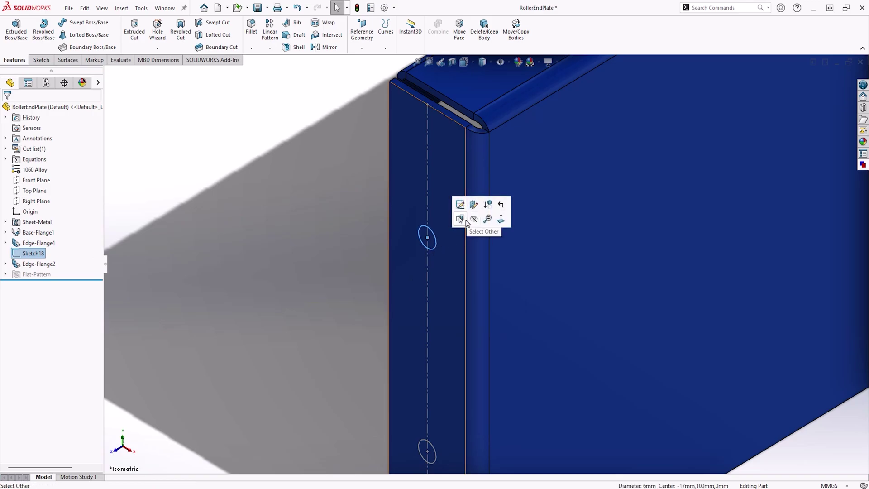
{"action": "key", "text": "Delete"}
{"action": "key", "text": "Return"}
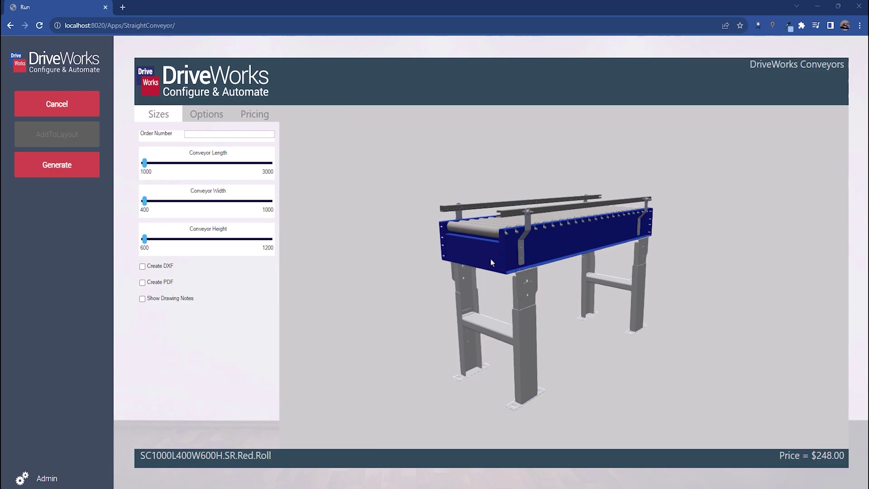
Orbit the preview end-on, switch the bed type to belt, and restore the browser window
{"action": "mouse_move", "coordinate": [490, 258]}
{"action": "left_mouse_down"}
{"action": "mouse_move", "coordinate": [520, 271]}
{"action": "mouse_move", "coordinate": [503, 267]}
{"action": "left_mouse_up"}
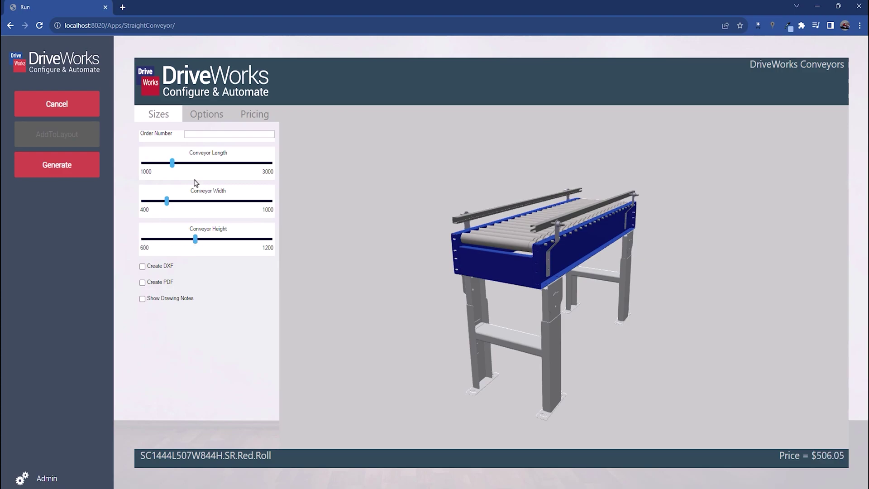
{"action": "left_click", "coordinate": [205, 116]}
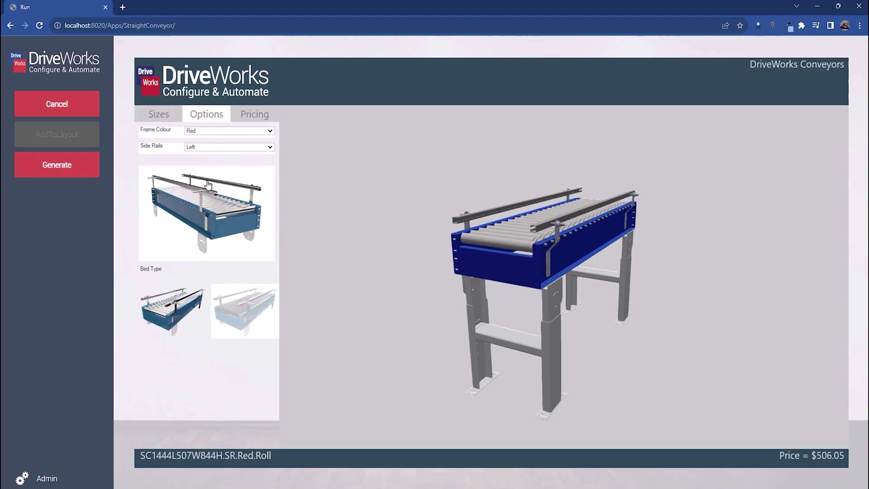
{"action": "left_click", "coordinate": [242, 312]}
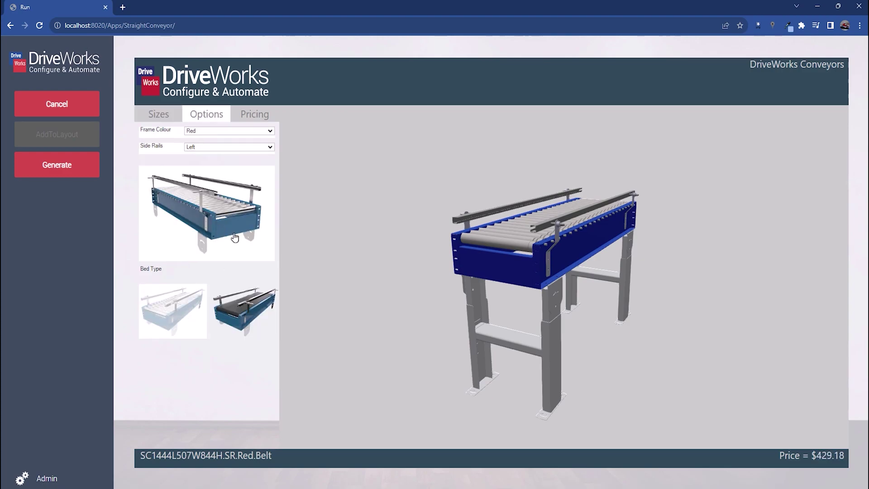
{"action": "left_click", "coordinate": [168, 117]}
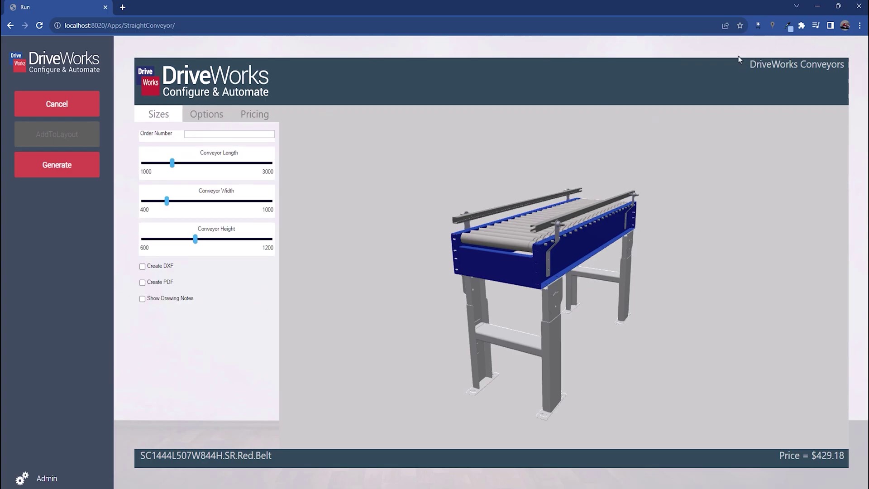
{"action": "left_click", "coordinate": [836, 7]}
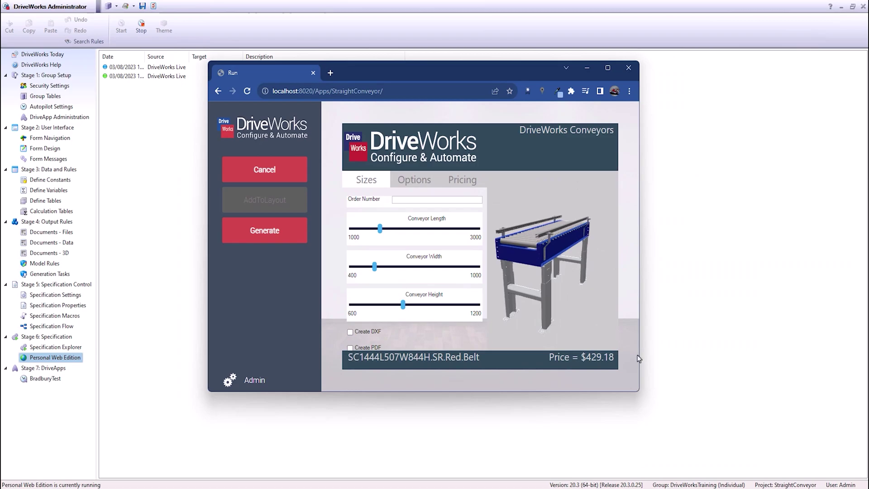
Resize the browser narrower, then wider, to check form reflow, then maximize it again
{"action": "left_click_drag", "start_coordinate": [639, 388], "coordinate": [484, 377]}
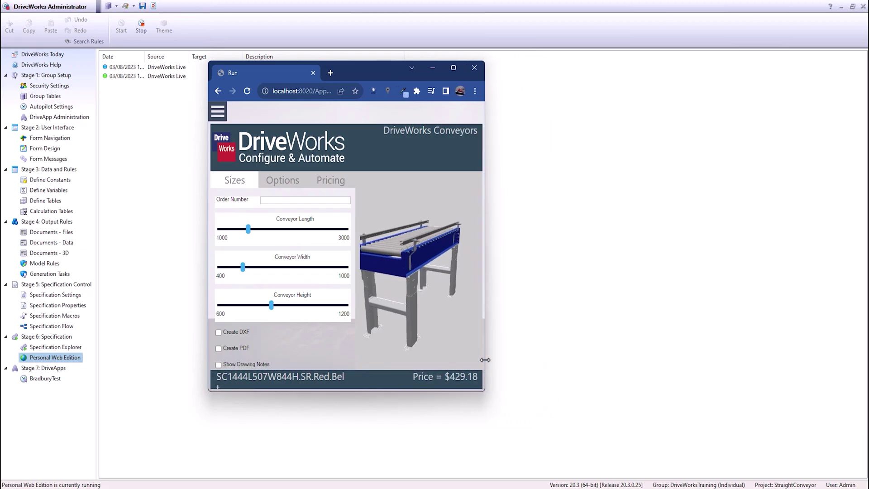
{"action": "mouse_move", "coordinate": [485, 314]}
{"action": "left_mouse_down"}
{"action": "mouse_move", "coordinate": [573, 322]}
{"action": "mouse_move", "coordinate": [577, 261]}
{"action": "mouse_move", "coordinate": [564, 307]}
{"action": "left_mouse_up"}
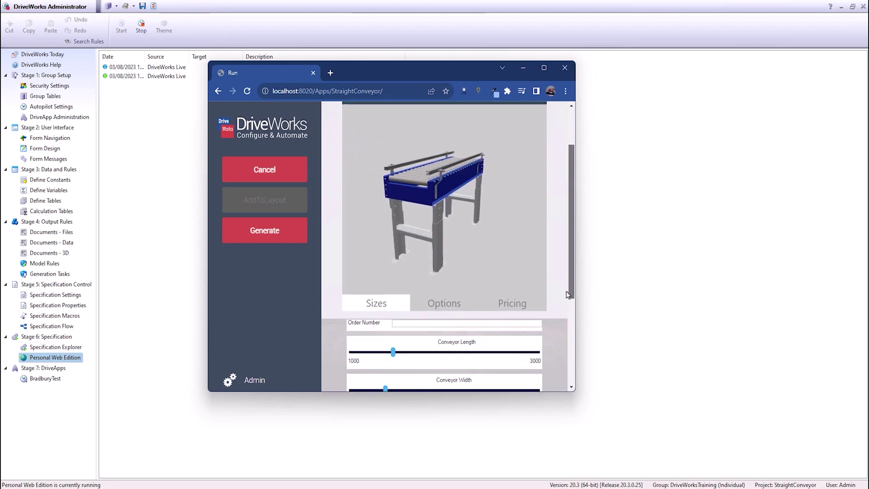
{"action": "scroll", "coordinate": [563, 308], "scroll_direction": "up", "scroll_amount": 5}
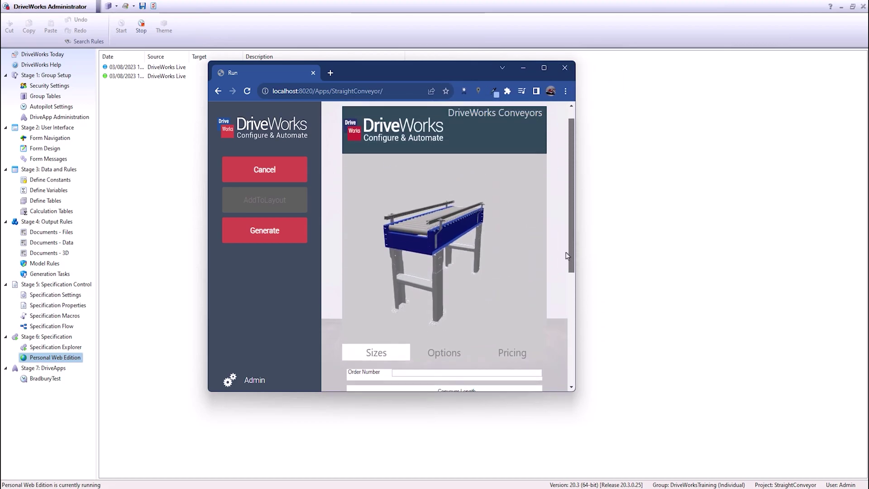
{"action": "left_click_drag", "start_coordinate": [576, 373], "coordinate": [821, 378]}
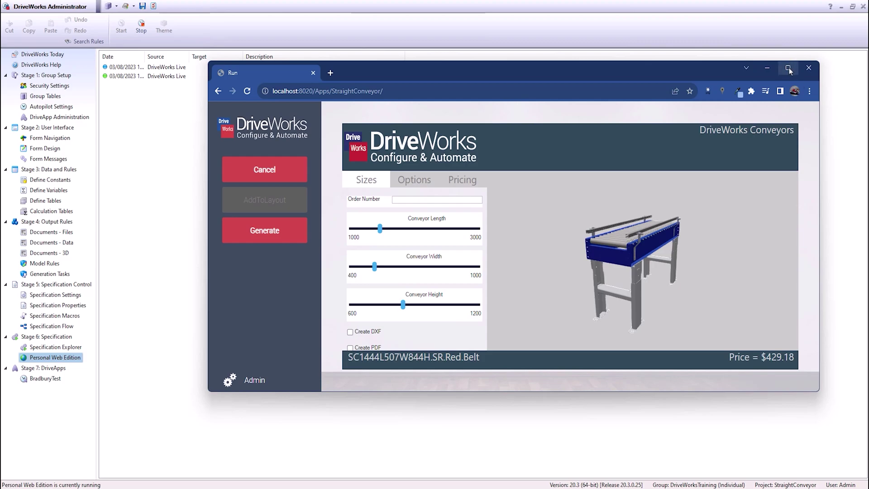
{"action": "left_click", "coordinate": [788, 69]}
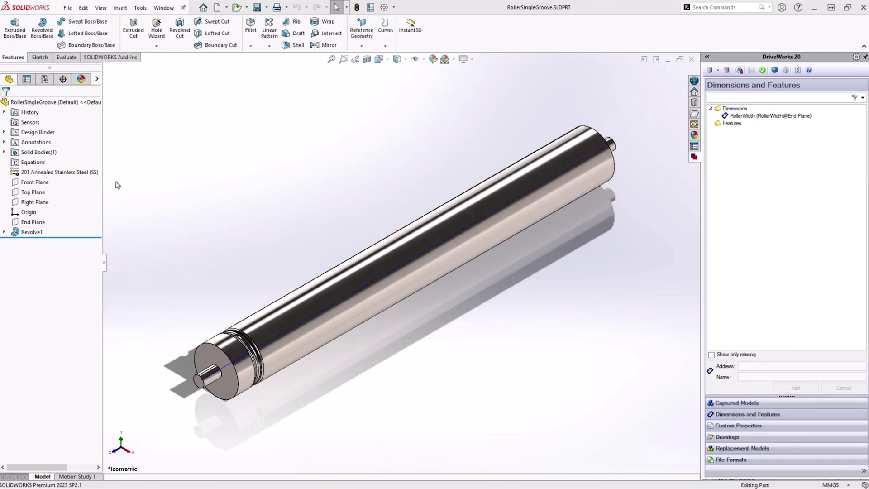
Select the roller's Front Plane, then its End Plane, in the FeatureManager tree
{"action": "left_click", "coordinate": [45, 184]}
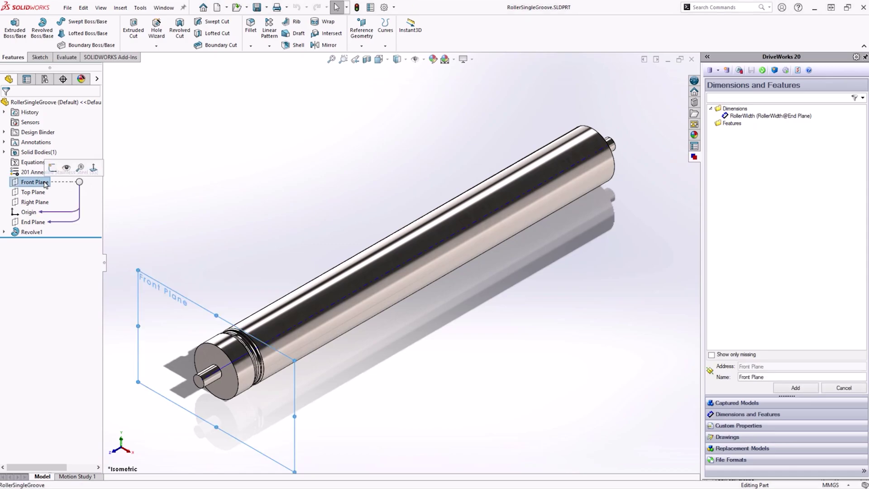
{"action": "left_click", "coordinate": [34, 223]}
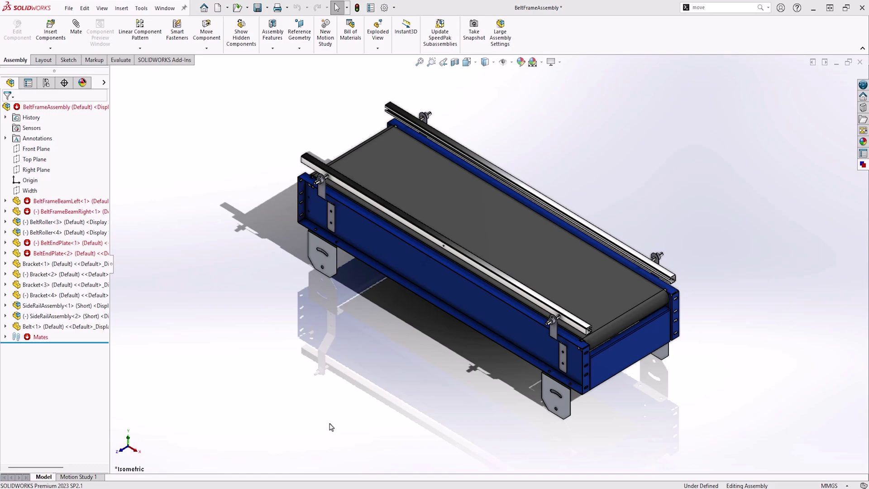
Rebuild the assembly, dismiss the error report, and expand BeltFrameBeamRight's mates
{"action": "key", "text": "ctrl+b"}
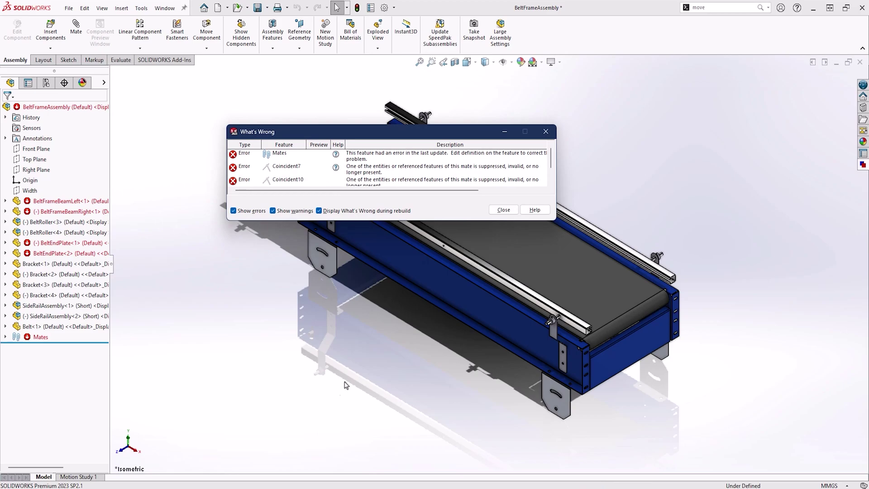
{"action": "left_click", "coordinate": [501, 210]}
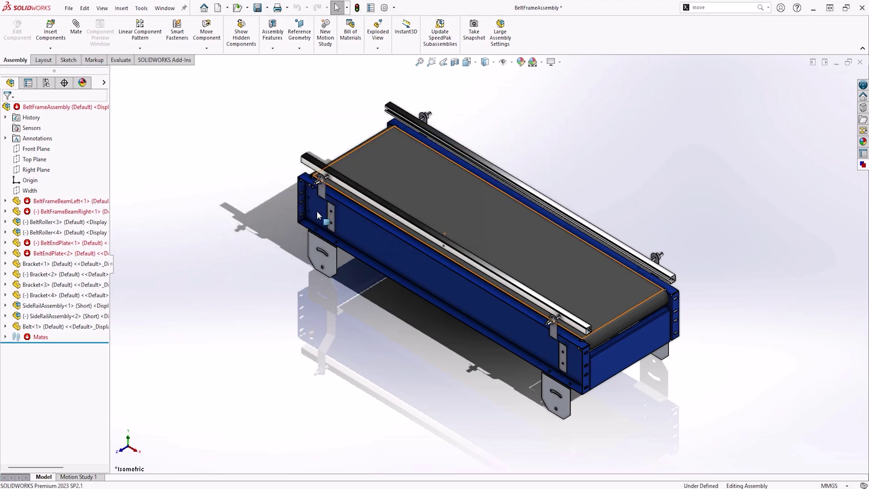
{"action": "left_click", "coordinate": [16, 211]}
{"action": "left_click", "coordinate": [17, 191]}
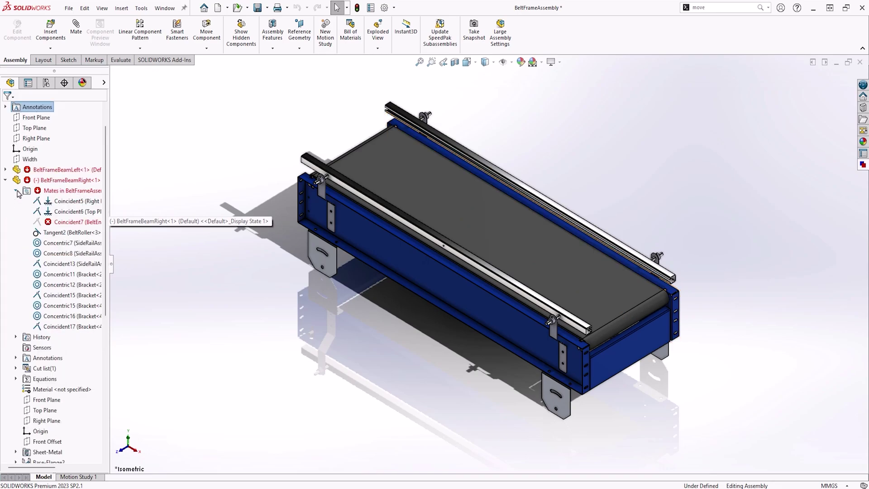
Edit Coincident7, replacing its missing face reference with the assembly's Width plane
{"action": "left_click", "coordinate": [68, 223]}
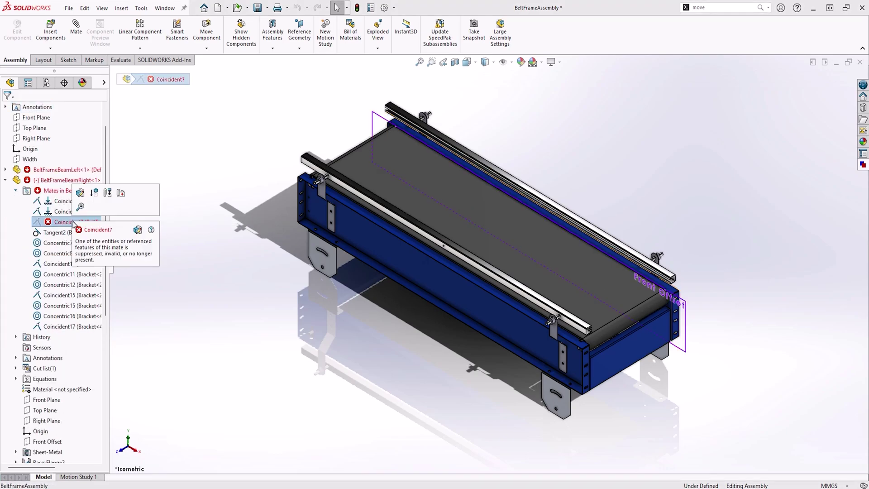
{"action": "left_click", "coordinate": [81, 206]}
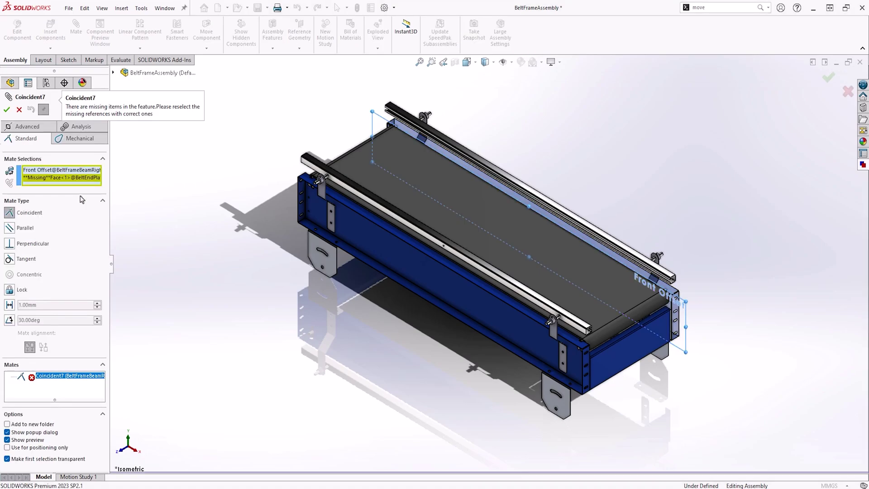
{"action": "left_click", "coordinate": [64, 178]}
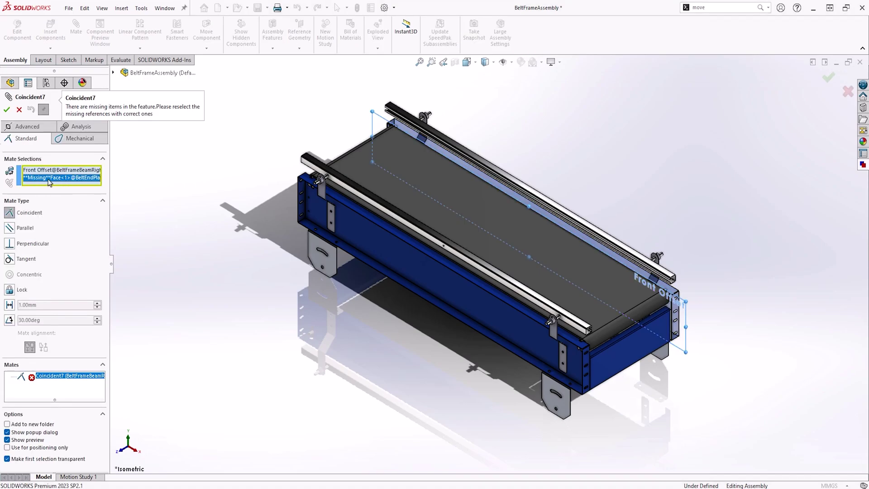
{"action": "key", "text": "Delete"}
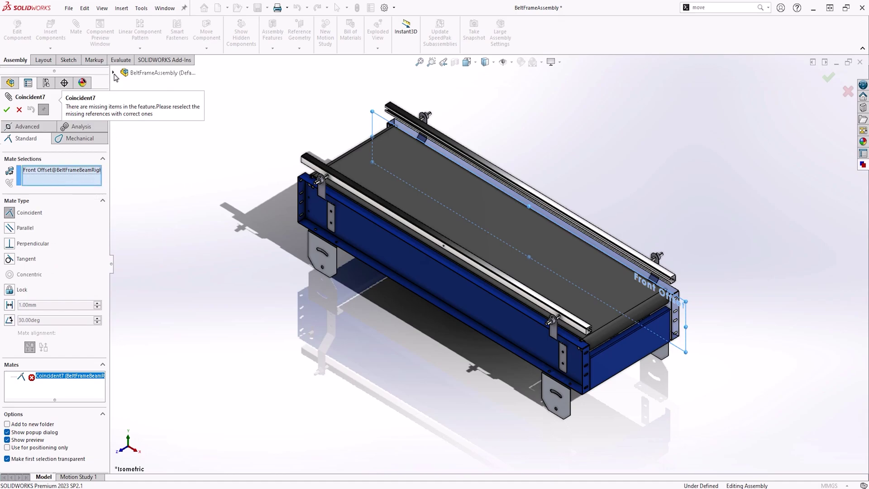
{"action": "left_click", "coordinate": [114, 72]}
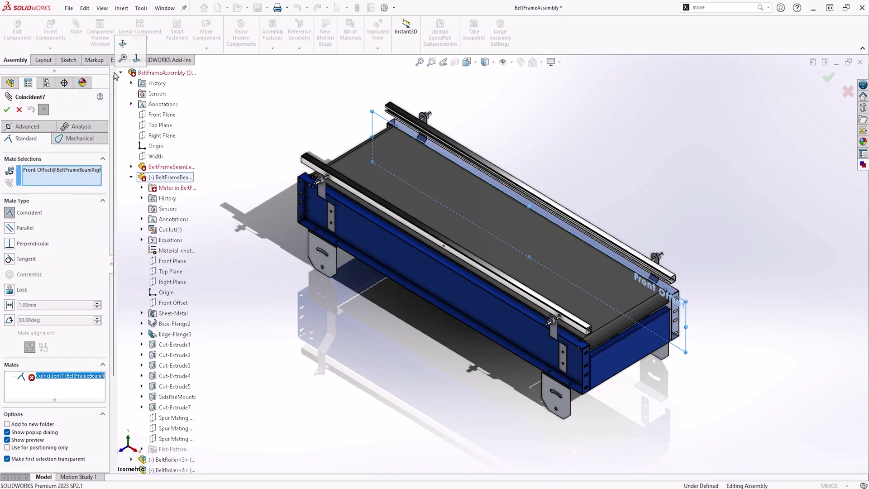
{"action": "left_click", "coordinate": [155, 156]}
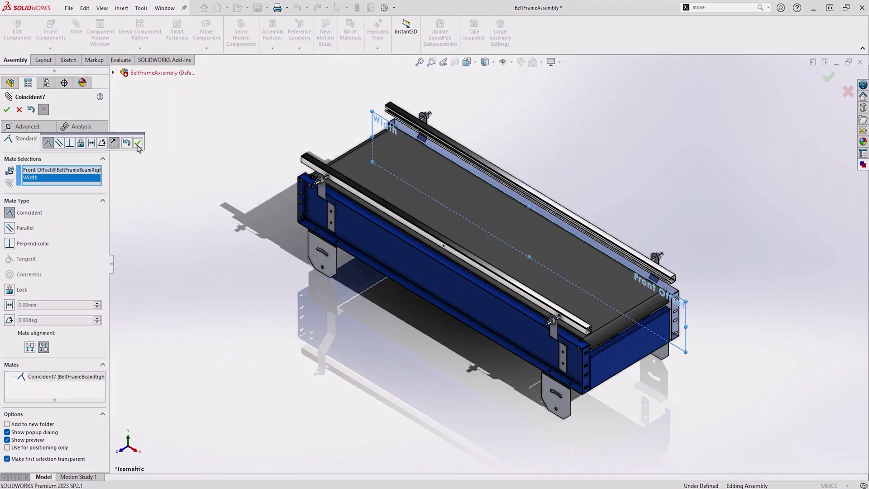
{"action": "left_click", "coordinate": [138, 143]}
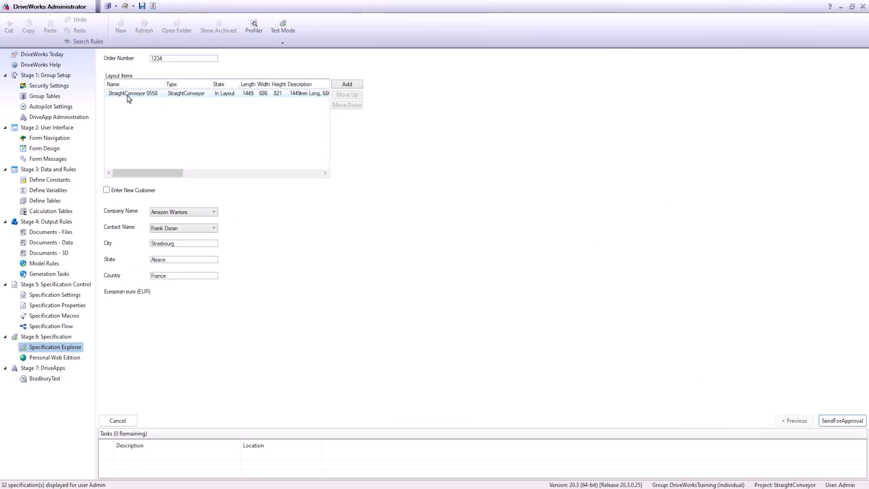
{"action": "left_click_drag", "start_coordinate": [178, 174], "coordinate": [230, 180]}
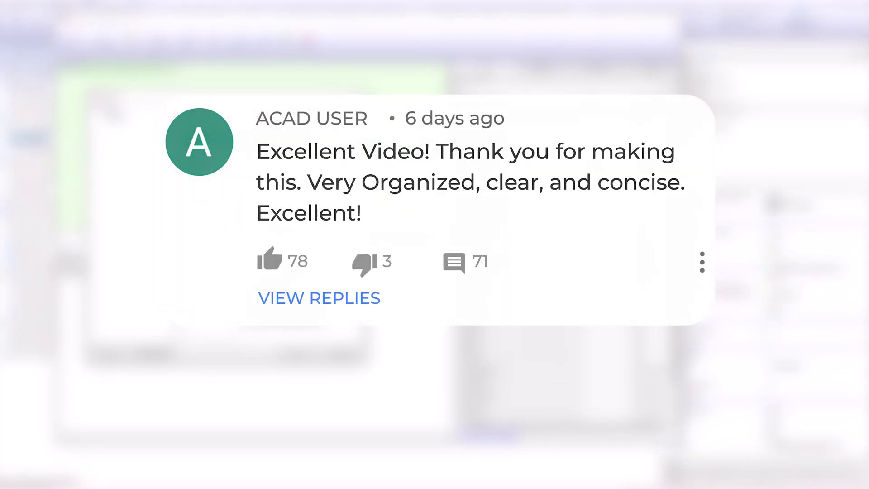
Check the Reference colour on the rule builder's Display Item Settings tab
{"action": "left_click", "coordinate": [204, 144]}
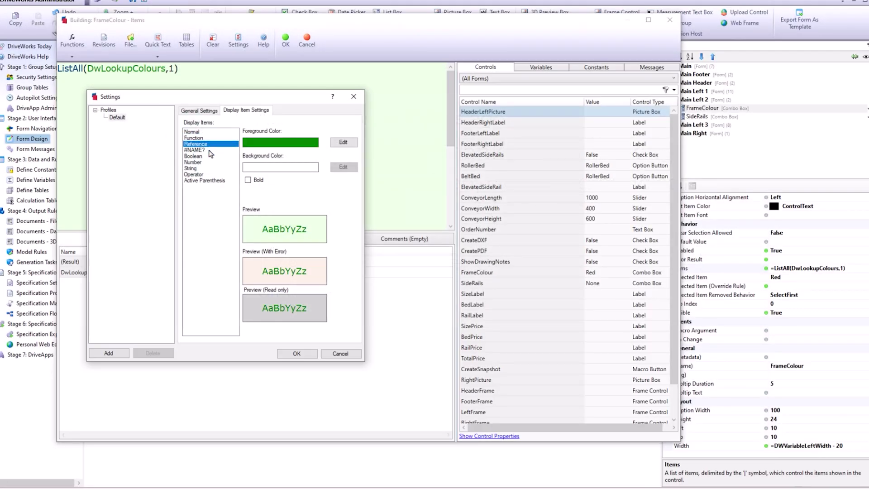